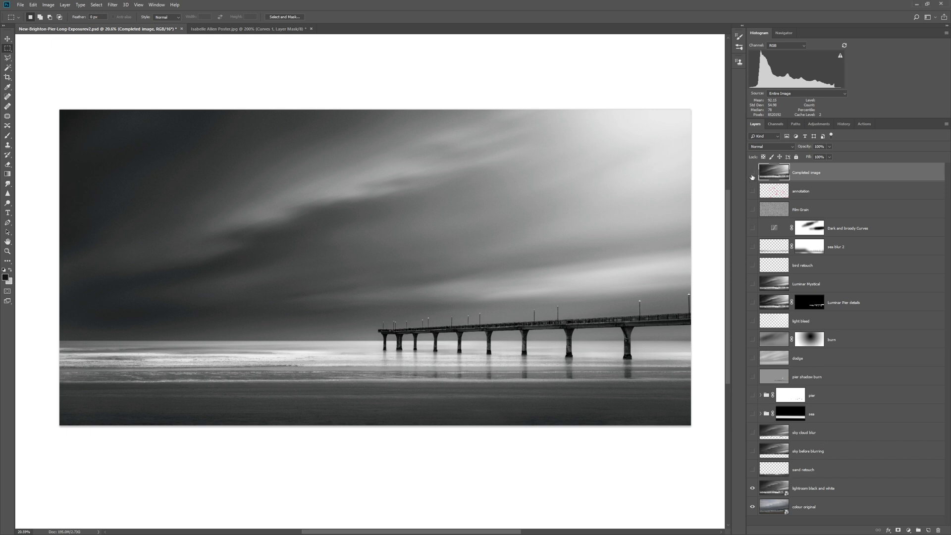
Step: Toggle the Completed image layer's visibility, leaving it hidden so the original stormy photo shows
left_click(751, 176)
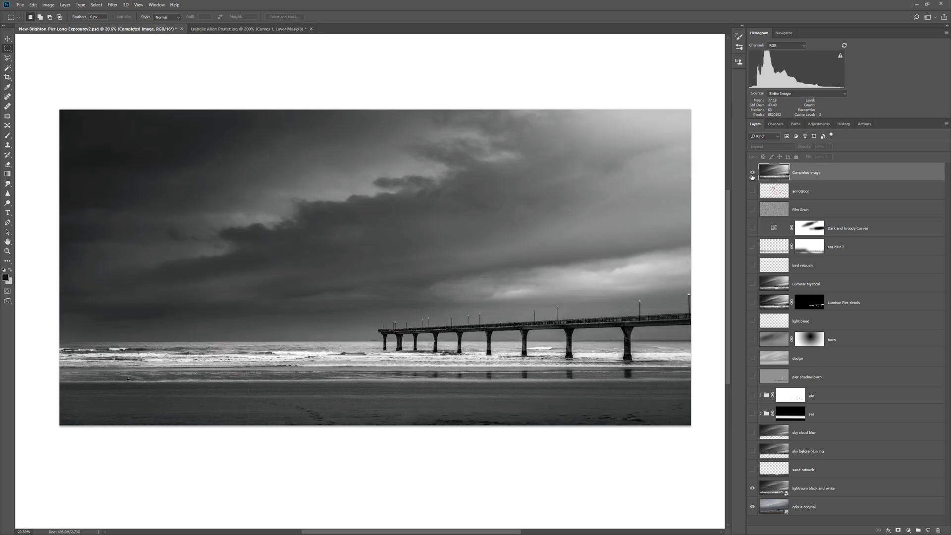
left_click(752, 174)
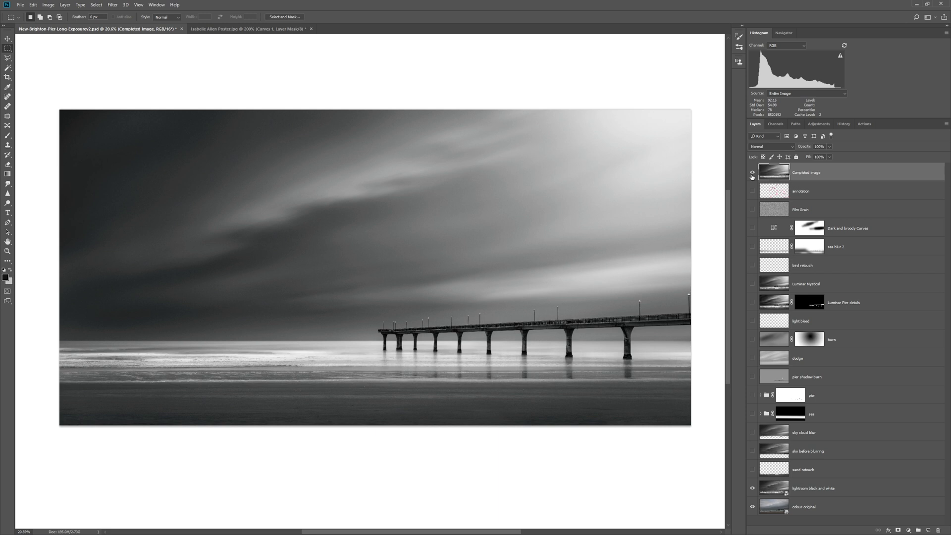
left_click(752, 174)
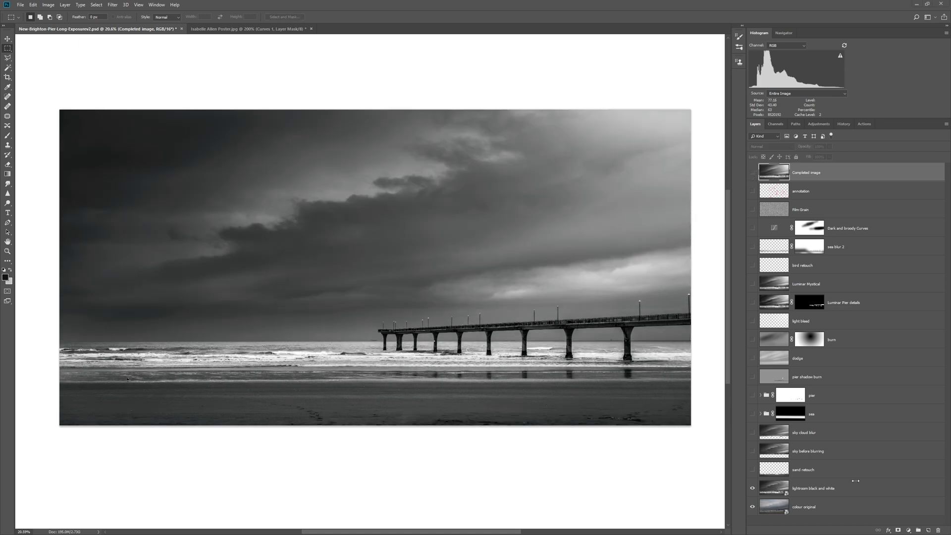
Step: Select the sand retouch layer and zoom in on the beach and pier pilings
left_click(809, 469)
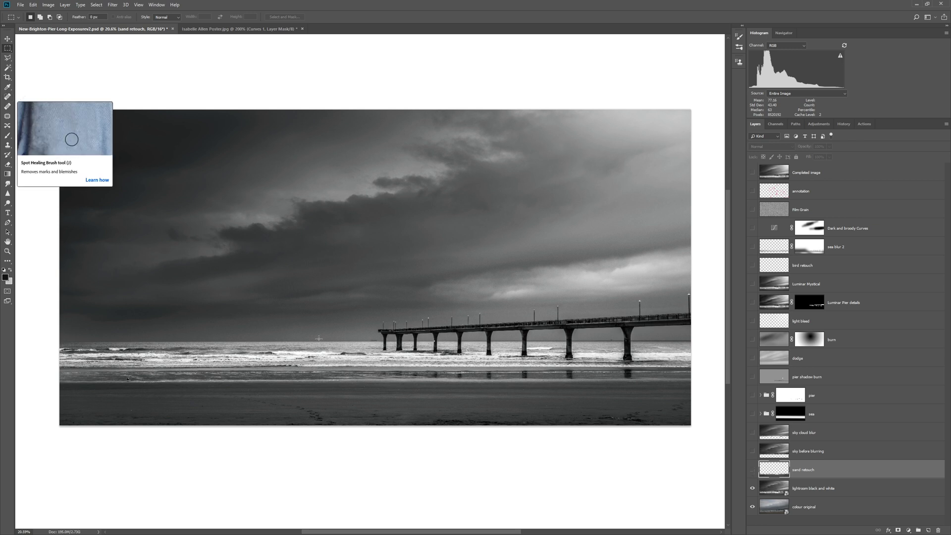
scroll(322, 421, "up", 5)
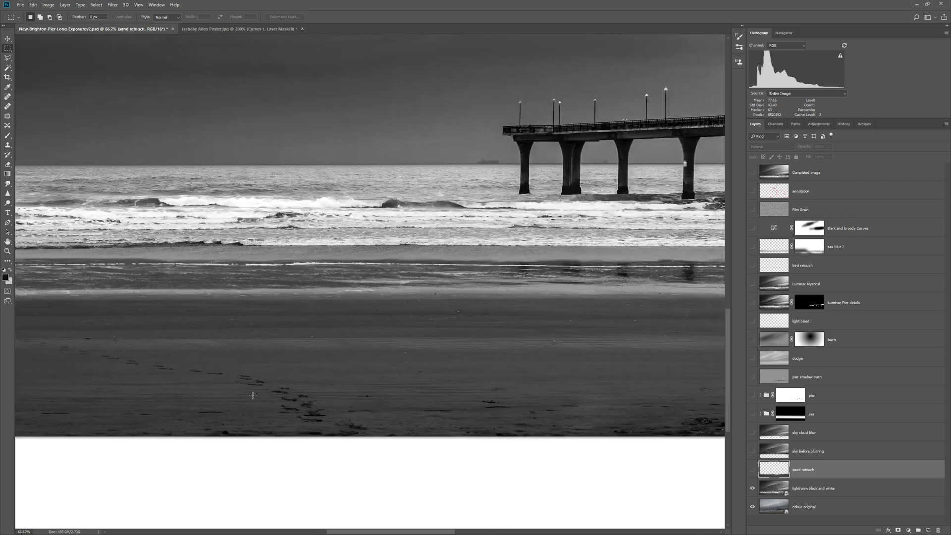
left_click_drag(265, 377, 630, 314)
left_click_drag(525, 329, 228, 304)
left_click_drag(657, 331, 208, 325)
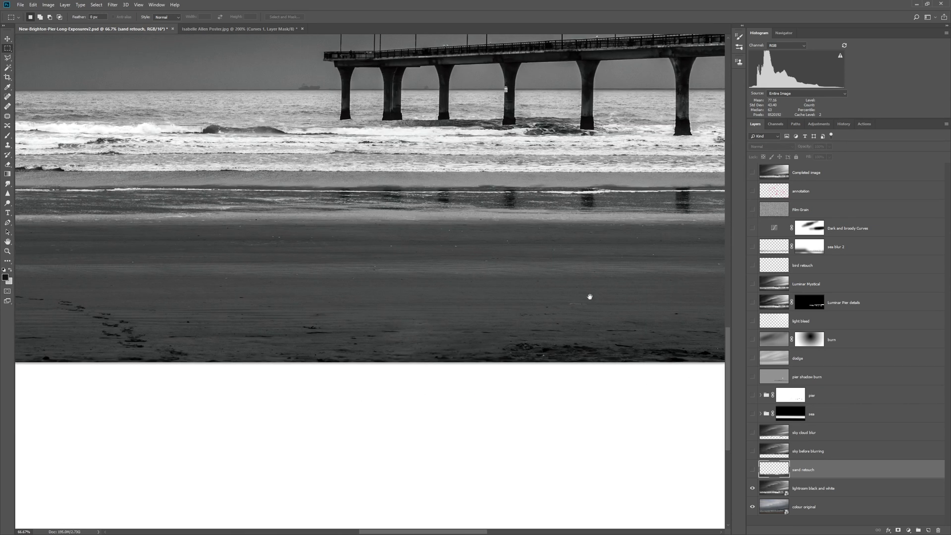
left_click_drag(590, 297, 350, 304)
left_click_drag(570, 317, 265, 301)
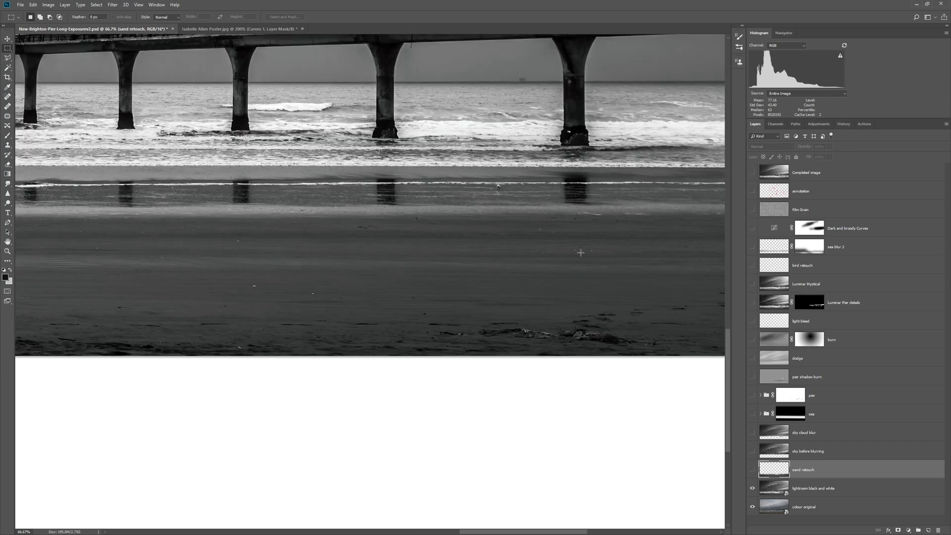
Step: Add an empty new layer, spot-heal the sand debris, turn on sand retouch, and zoom out
key("ctrl+shift+alt+n")
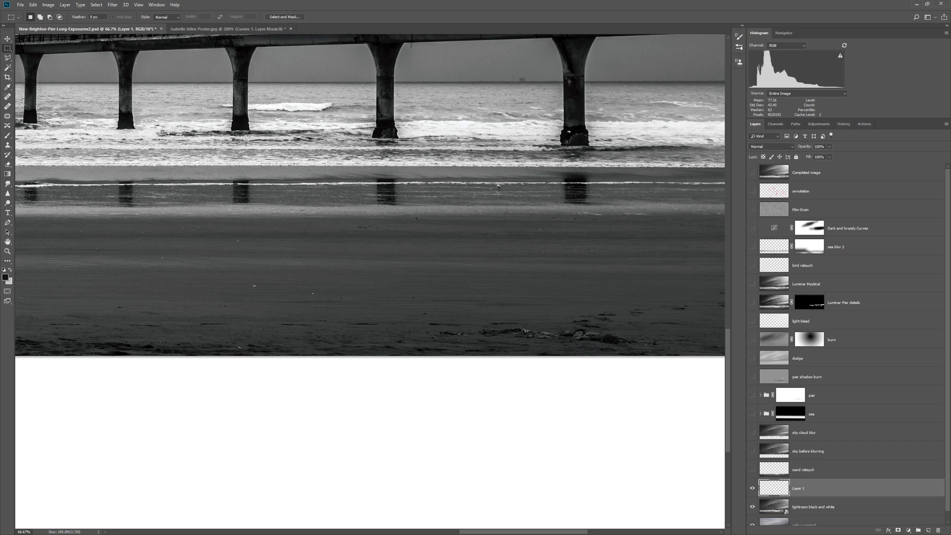
left_click(7, 97)
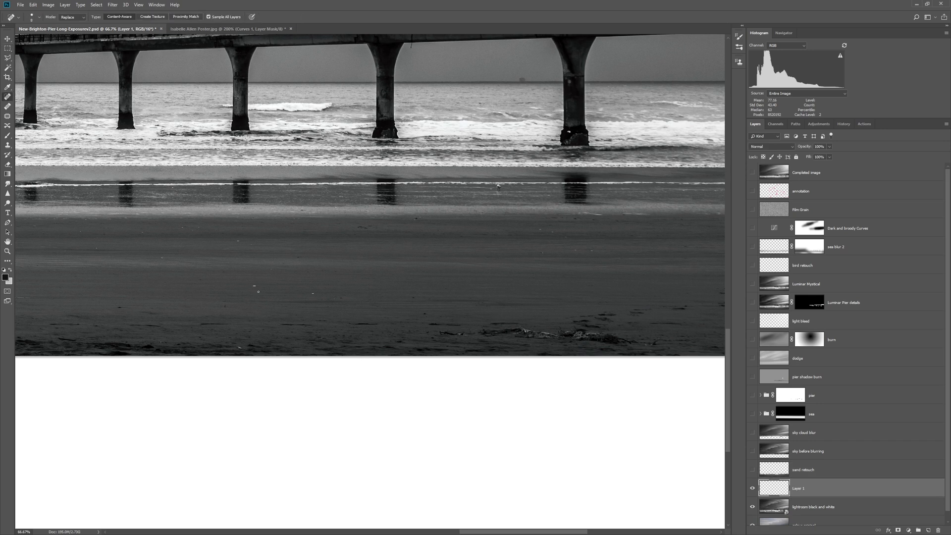
key("bracketright")
left_click_drag(471, 334, 437, 332)
key("alt+bracketright")
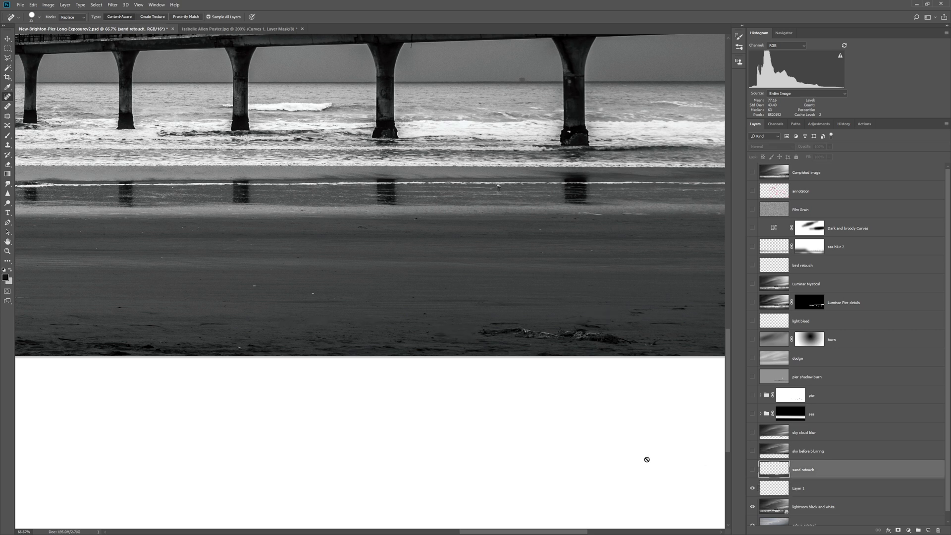
left_click(753, 470)
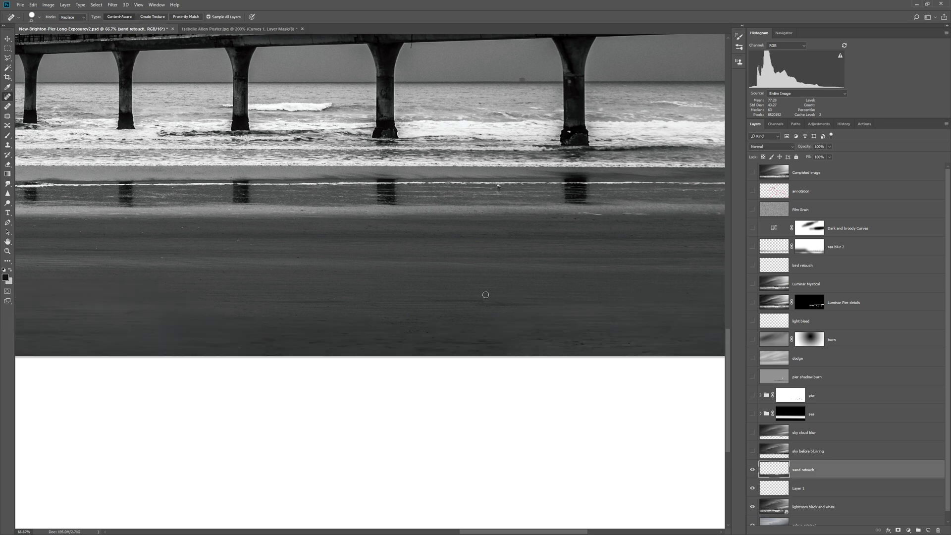
key("ctrl+minus")
key("ctrl+minus")
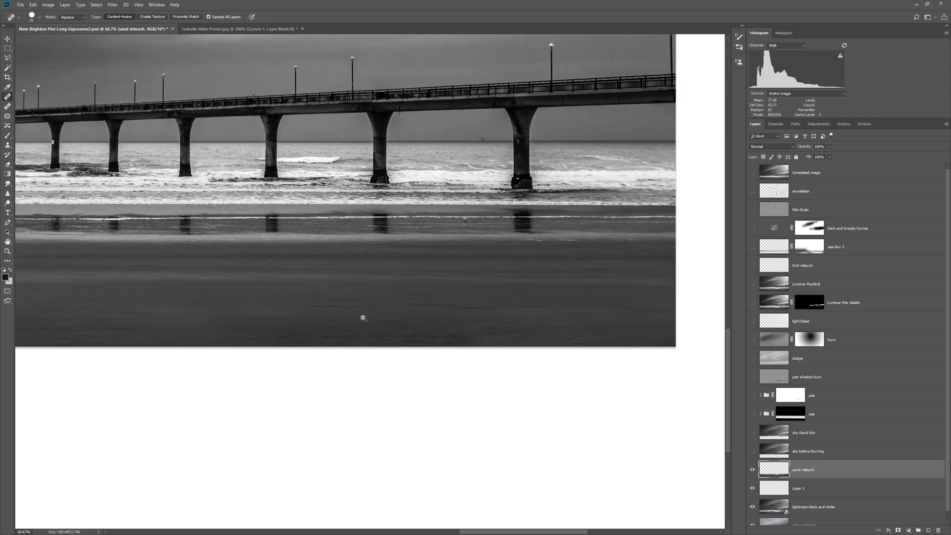
left_click_drag(306, 299, 429, 325)
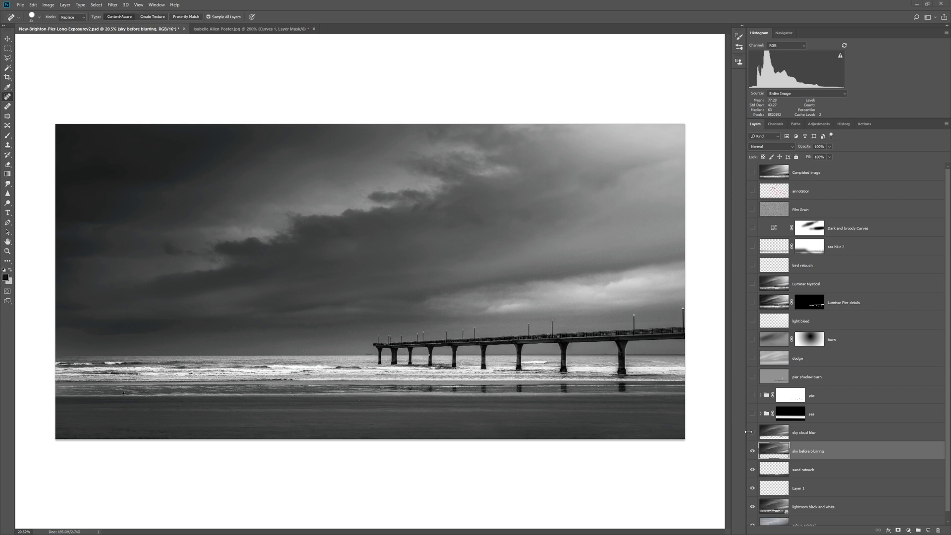
left_click(752, 433)
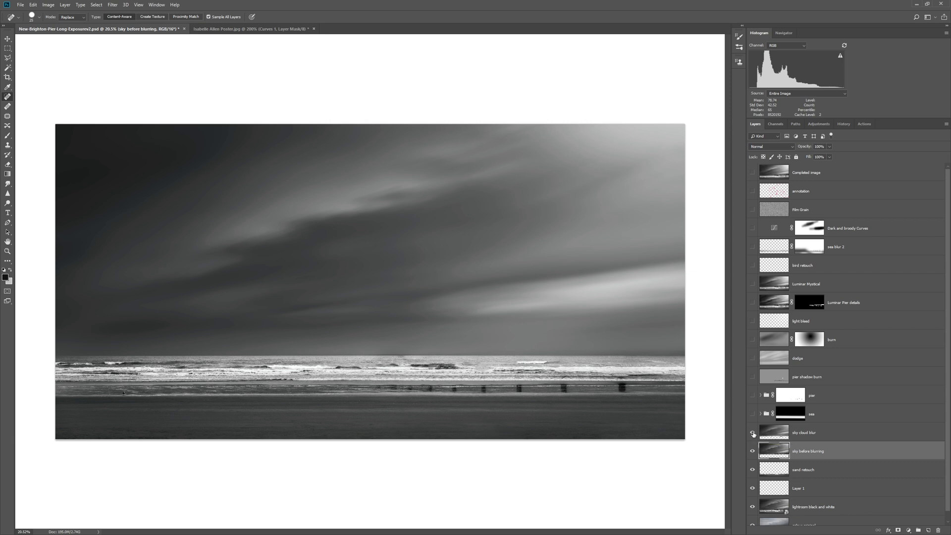
left_click(752, 433)
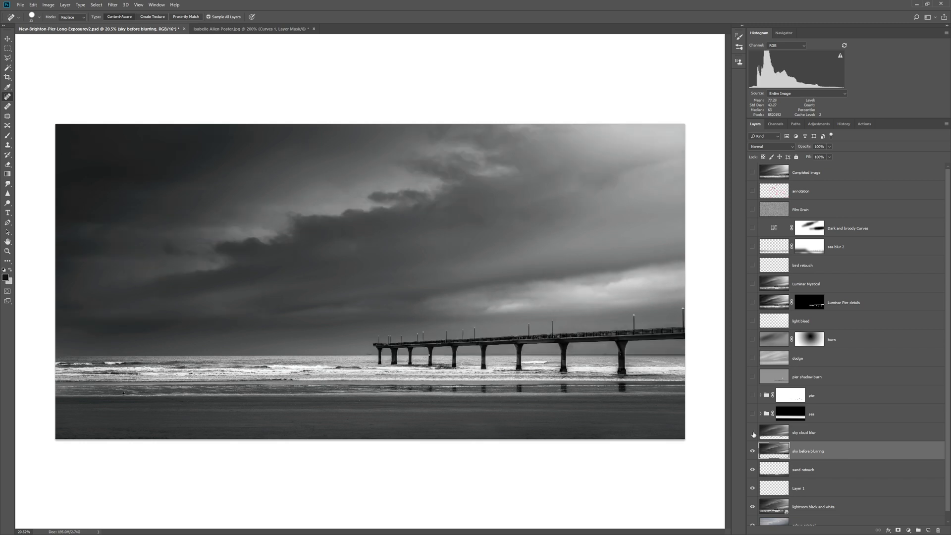
left_click(753, 434)
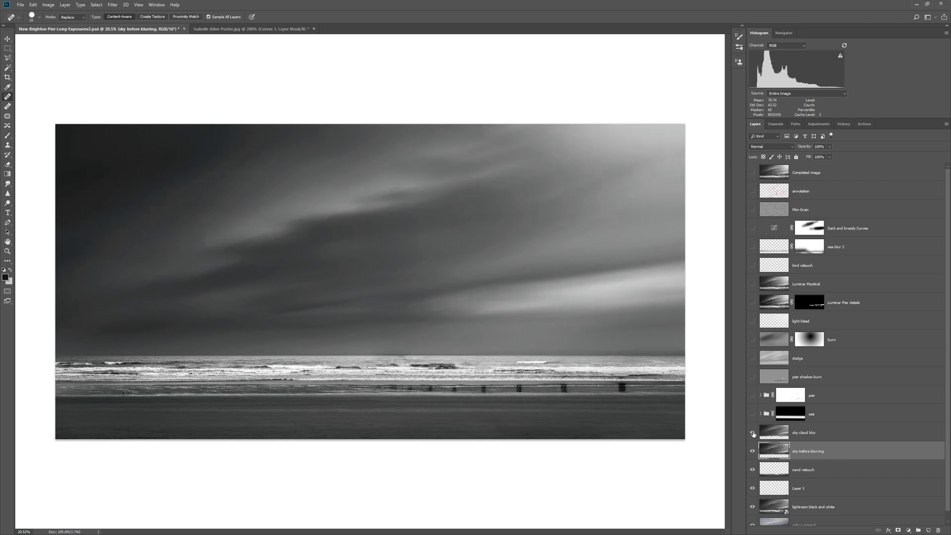
left_click(752, 433)
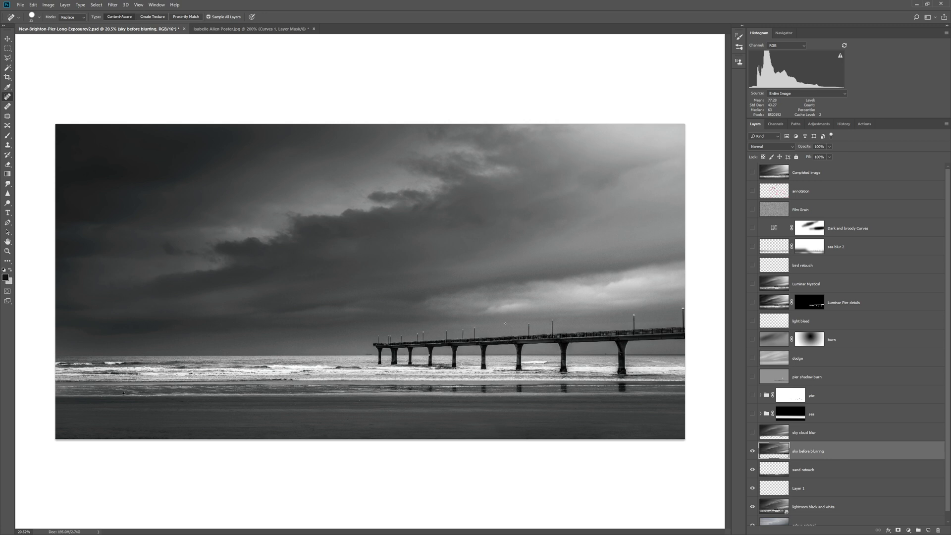
left_click(752, 432)
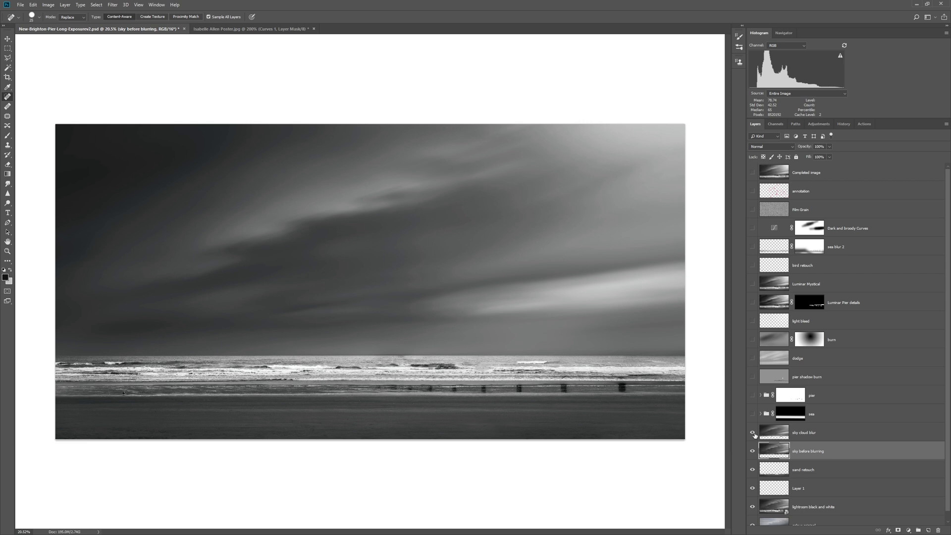
left_click(752, 432)
Step: Draw a loose freehand Lasso selection around the pier and its pilings
key("shift+m")
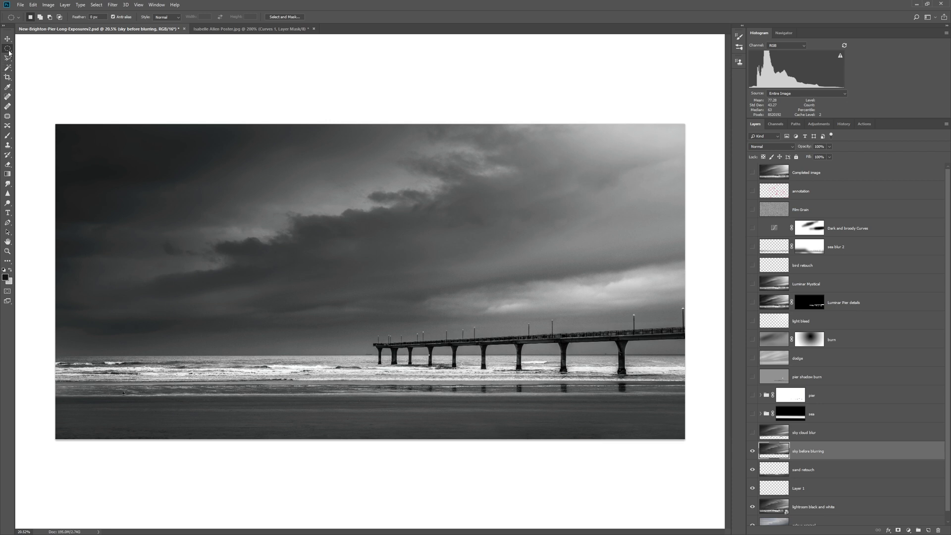
left_click_drag(8, 60, 34, 60)
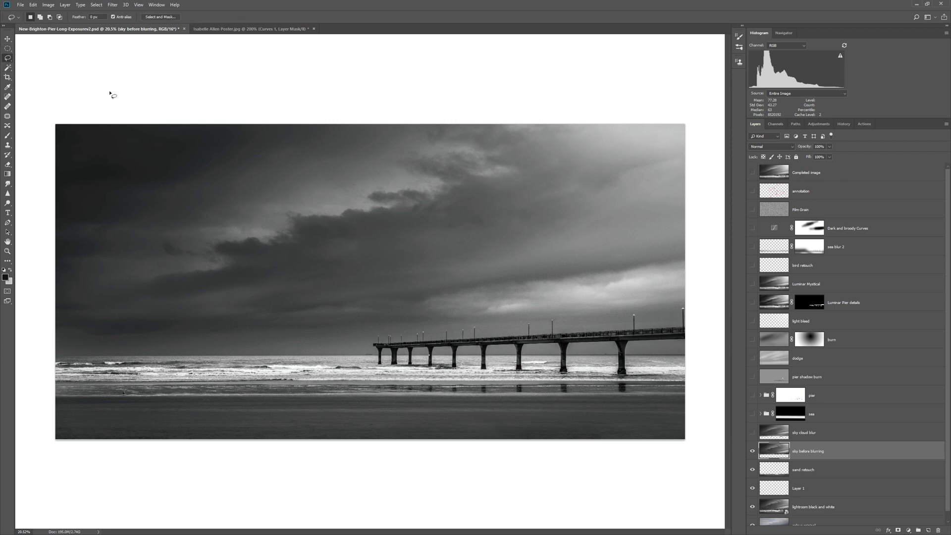
mouse_move(682, 300)
left_mouse_down()
mouse_move(676, 323)
mouse_move(635, 312)
mouse_move(624, 324)
mouse_move(594, 328)
mouse_move(563, 326)
mouse_move(557, 314)
mouse_move(538, 331)
mouse_move(533, 319)
mouse_move(484, 335)
mouse_move(479, 324)
mouse_move(381, 331)
mouse_move(365, 352)
mouse_move(373, 368)
mouse_move(449, 374)
mouse_move(470, 374)
mouse_move(473, 355)
mouse_move(474, 374)
mouse_move(486, 375)
mouse_move(503, 352)
mouse_move(526, 375)
mouse_move(544, 350)
mouse_move(556, 374)
mouse_move(573, 374)
mouse_move(578, 353)
mouse_move(601, 350)
mouse_move(613, 378)
mouse_move(640, 377)
mouse_move(646, 353)
mouse_move(692, 350)
left_mouse_up()
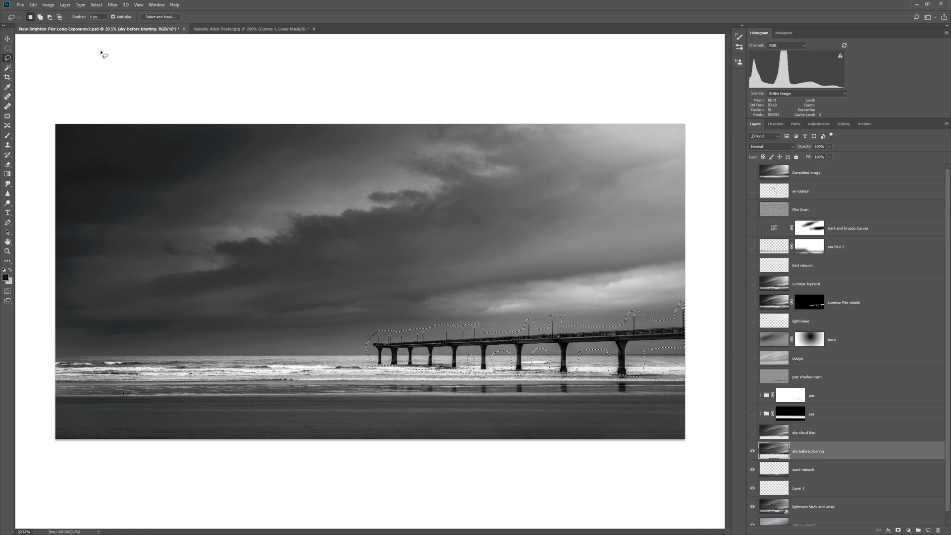
Step: Content-Aware fill the pier selection out of the sky layer with Shift+F5
key("i")
key("shift+F5")
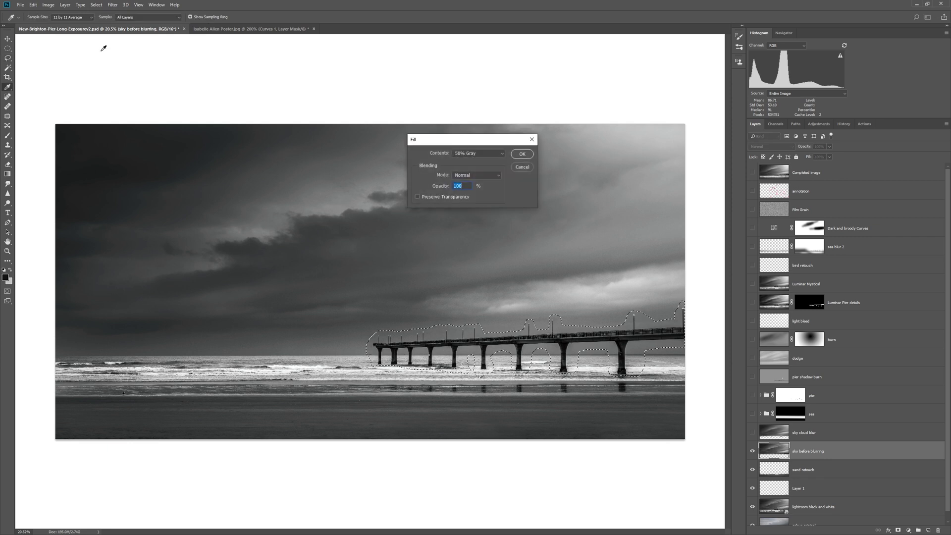
left_click(473, 153)
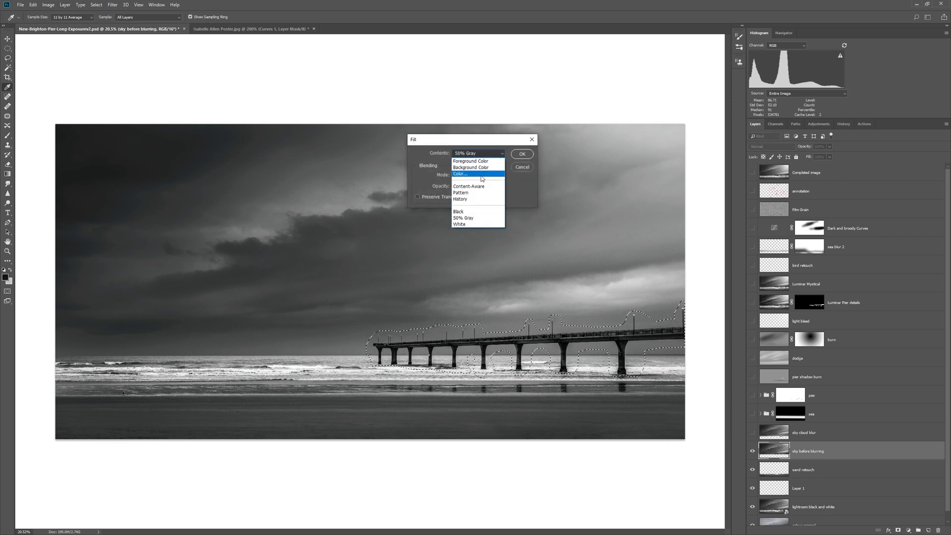
left_click(487, 190)
left_click(523, 155)
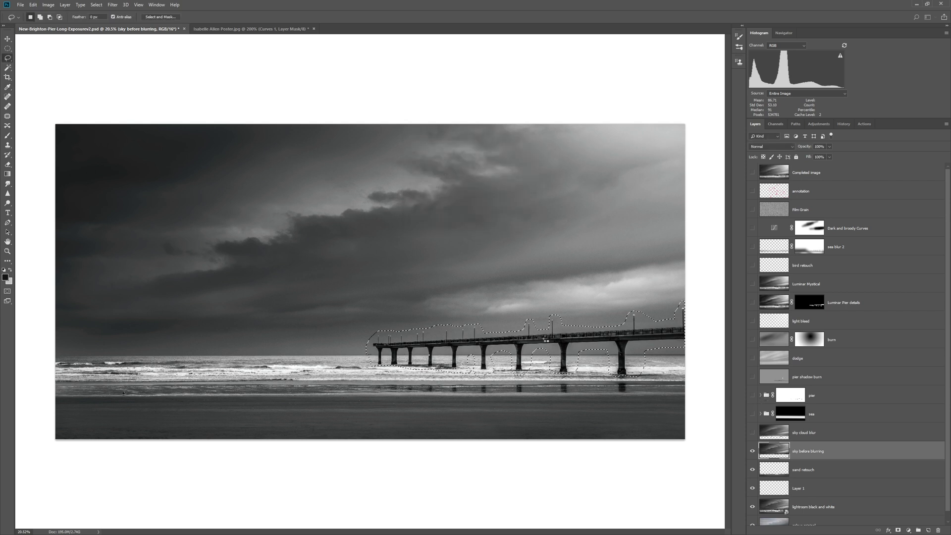
key("Delete")
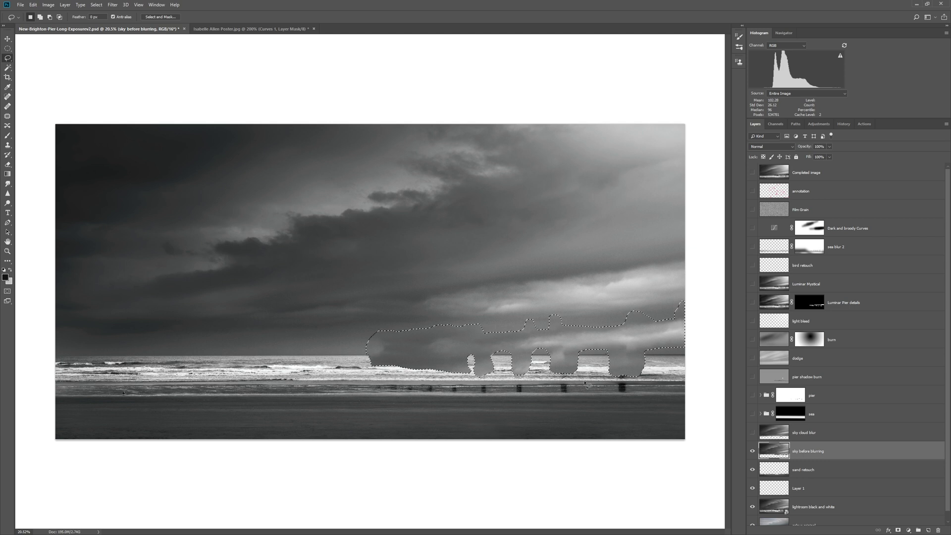
Step: Deselect and outline a new band of sky along the right horizon
key("ctrl+d")
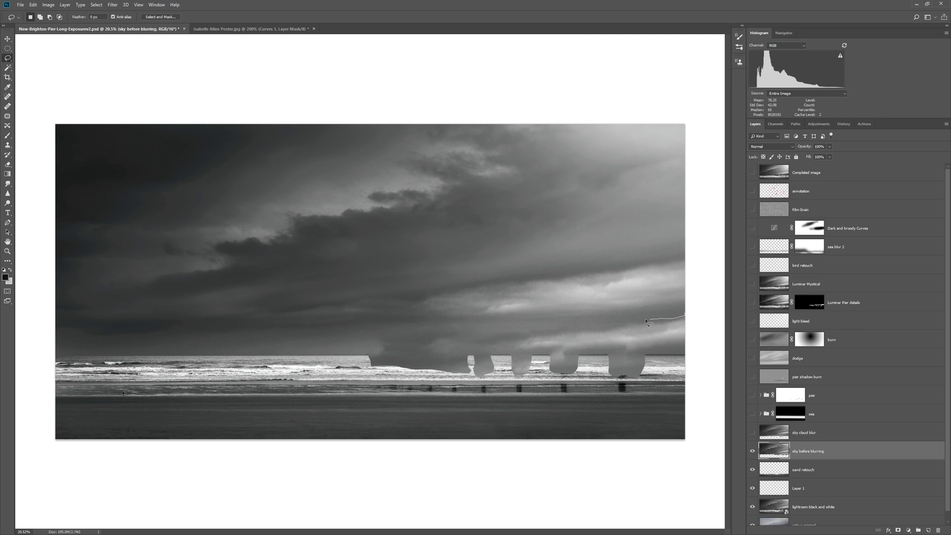
mouse_move(646, 320)
left_mouse_down()
mouse_move(514, 342)
mouse_move(689, 353)
left_mouse_up()
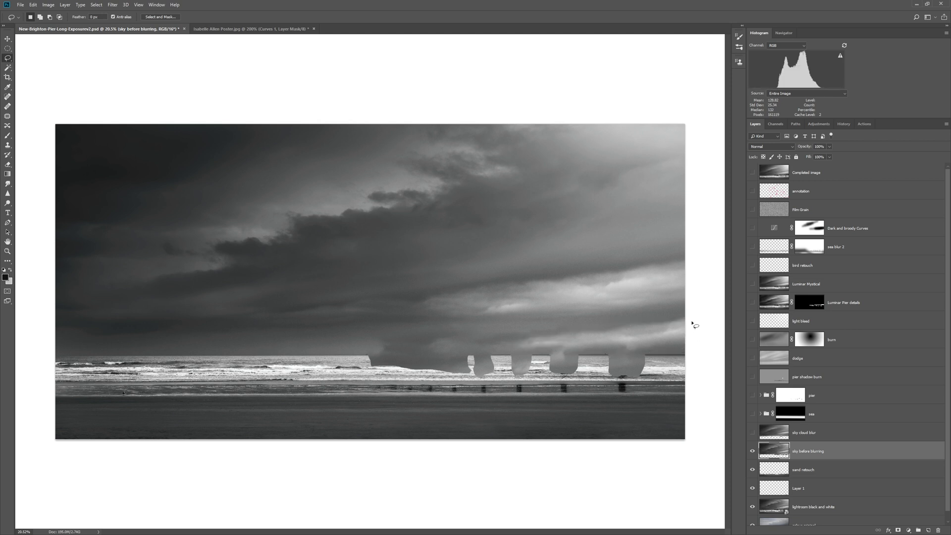
left_click(8, 116)
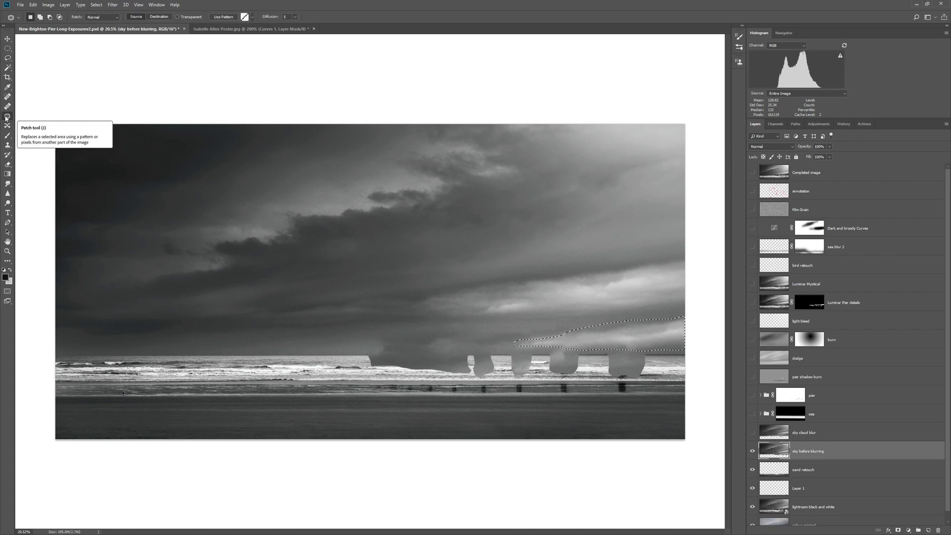
Step: Patch three pier-deck areas in the sky with nearby clean cloud texture, deselecting after each
left_click_drag(654, 338, 481, 260)
key("ctrl+d")
mouse_move(583, 322)
left_mouse_down()
mouse_move(495, 327)
mouse_move(442, 344)
mouse_move(577, 351)
mouse_move(585, 335)
mouse_move(404, 288)
mouse_move(410, 266)
left_mouse_up()
key("ctrl+d")
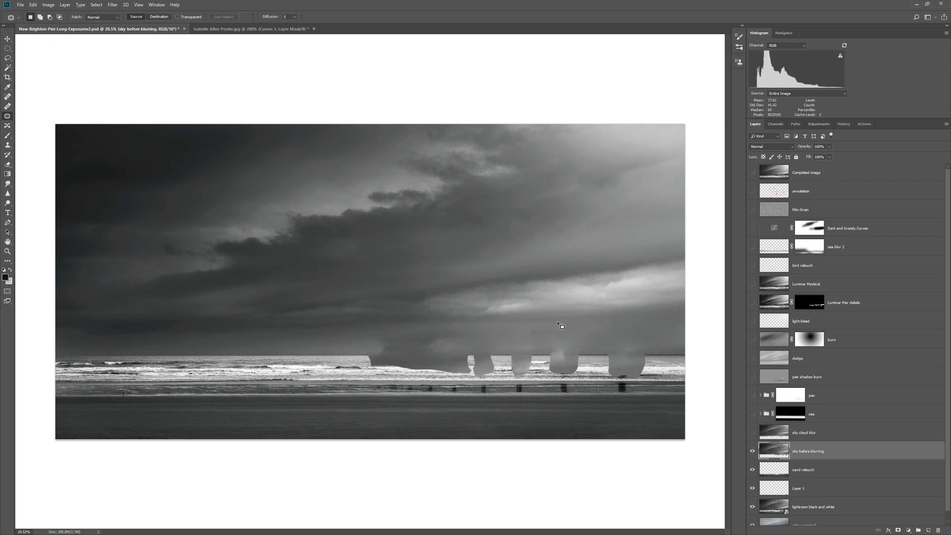
mouse_move(557, 322)
left_mouse_down()
mouse_move(427, 326)
mouse_move(406, 339)
mouse_move(445, 357)
mouse_move(465, 345)
mouse_move(557, 322)
left_mouse_up()
mouse_move(495, 334)
left_mouse_down()
mouse_move(388, 276)
mouse_move(461, 258)
left_mouse_up()
key("ctrl+d")
mouse_move(441, 329)
left_mouse_down()
mouse_move(370, 327)
mouse_move(360, 344)
mouse_move(403, 365)
mouse_move(437, 363)
mouse_move(451, 340)
mouse_move(300, 321)
left_mouse_up()
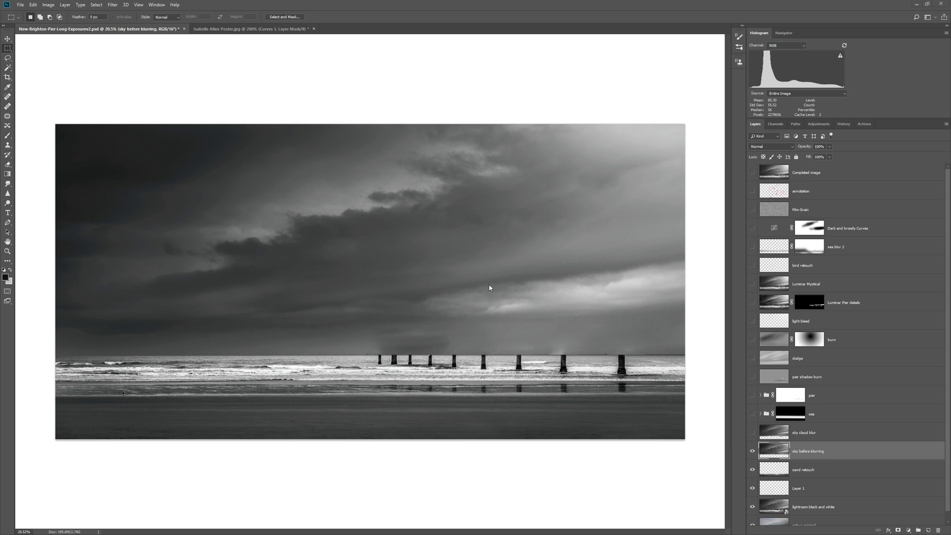
Step: Open Path Blur, angle the first path diagonally into the clouds, and set Speed to about 185%
left_click(112, 7)
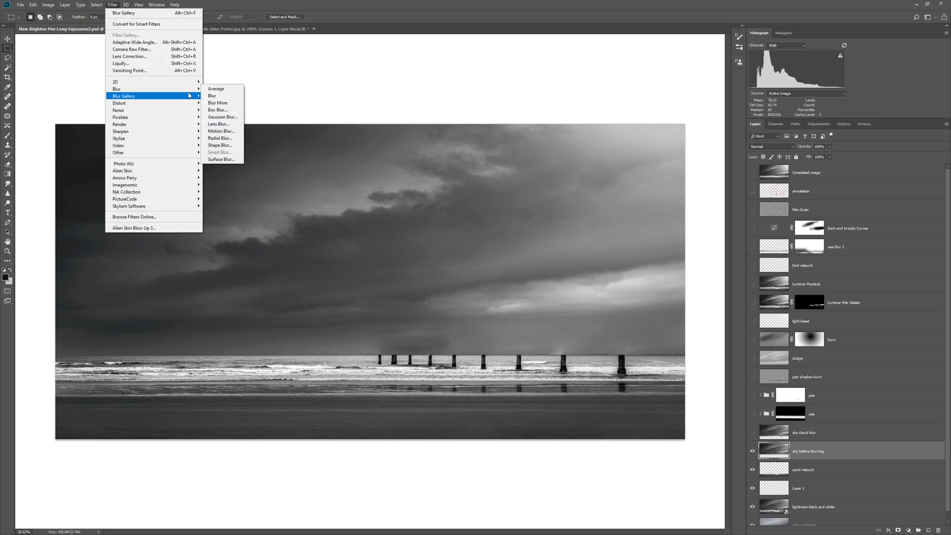
mouse_move(189, 95)
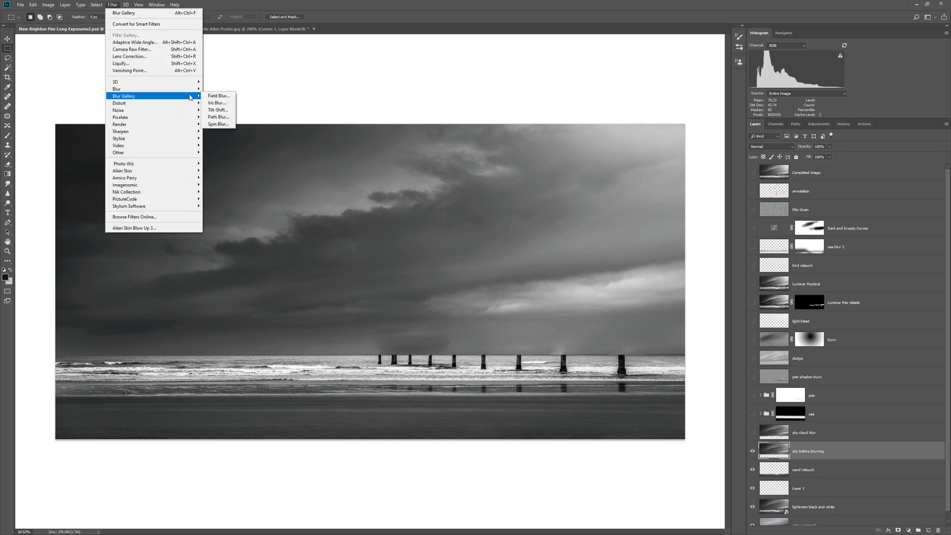
left_click(218, 117)
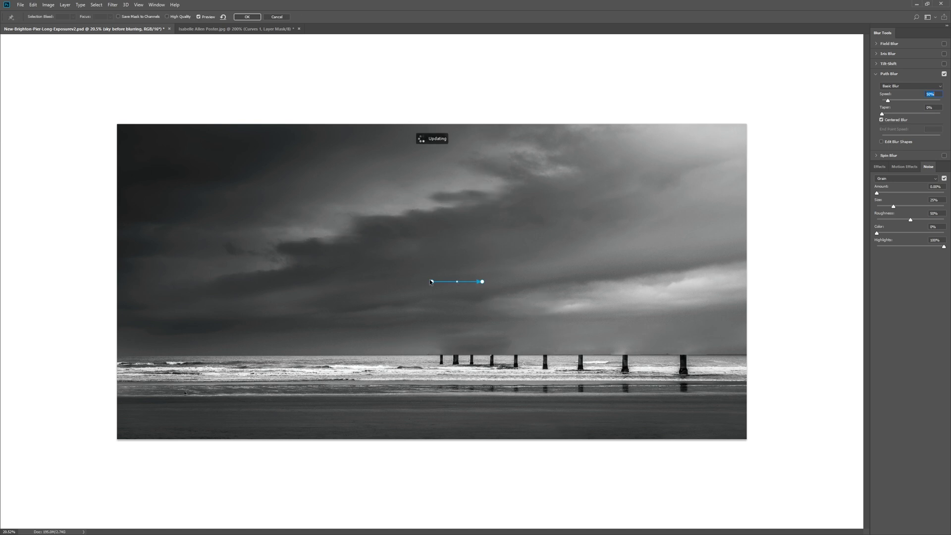
left_click_drag(430, 282, 410, 297)
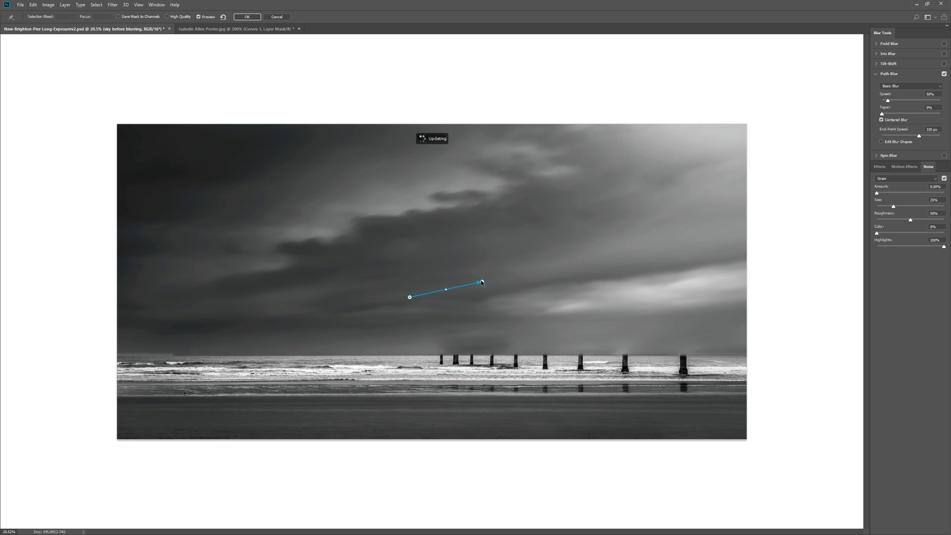
left_click_drag(482, 281, 484, 216)
left_click_drag(410, 297, 357, 262)
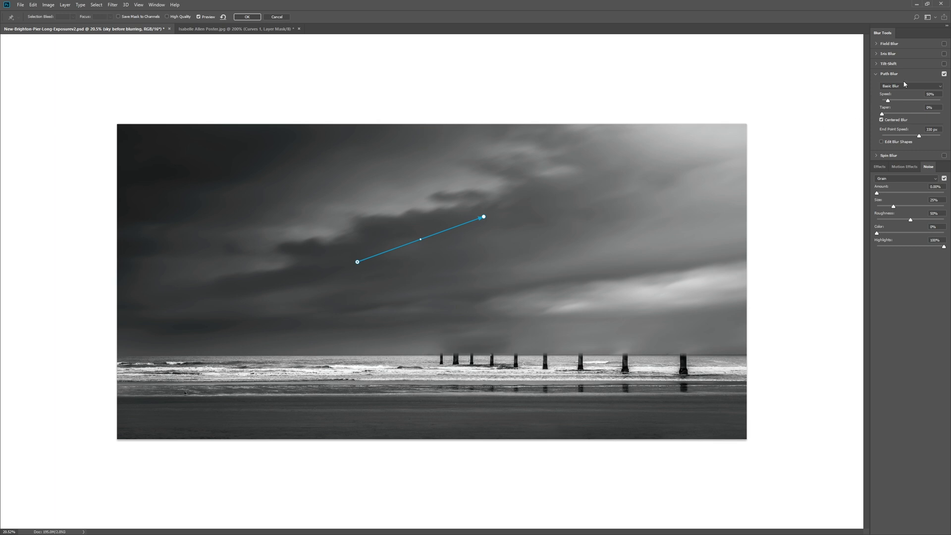
left_click_drag(888, 103, 903, 103)
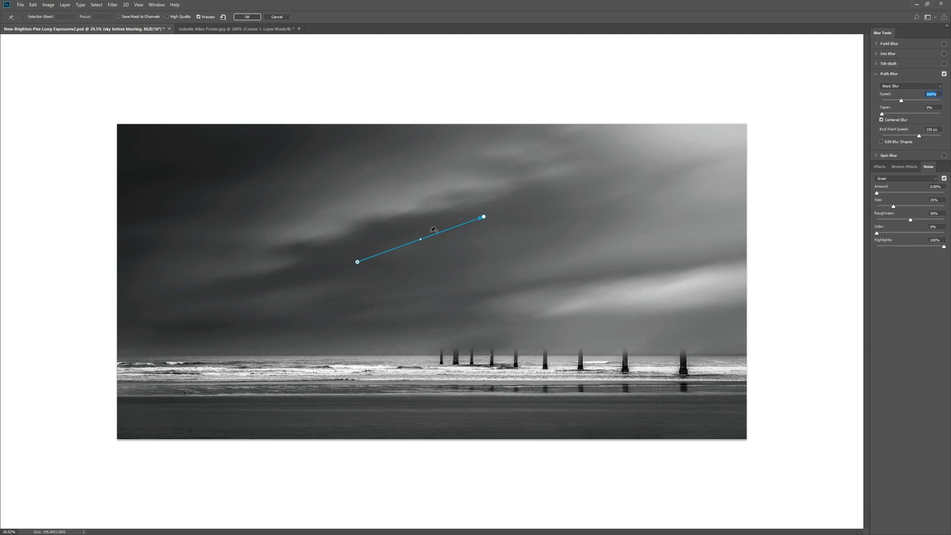
Step: Add a short second path above the pier, curve and extend it up-right, lower its start speed, and apply
left_click_drag(476, 325, 574, 321)
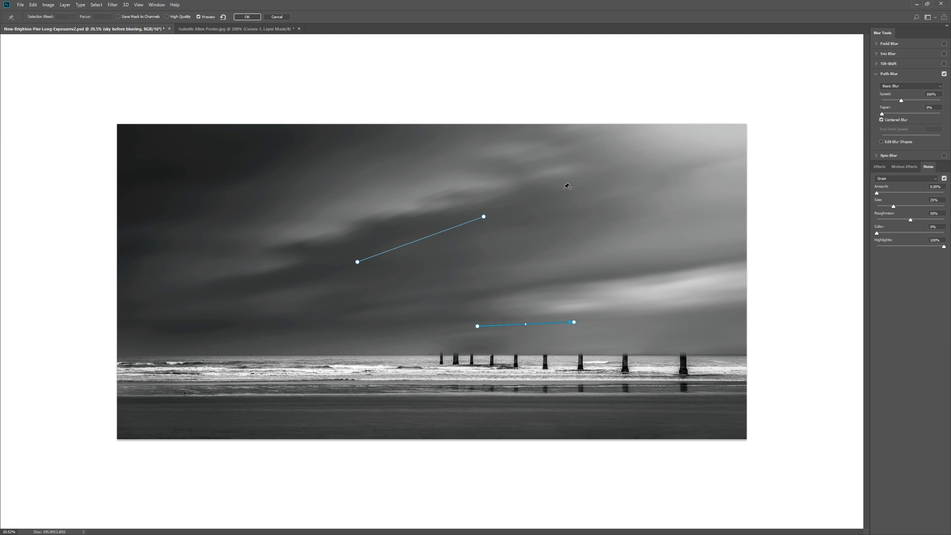
left_click_drag(483, 216, 553, 171)
left_click(455, 216)
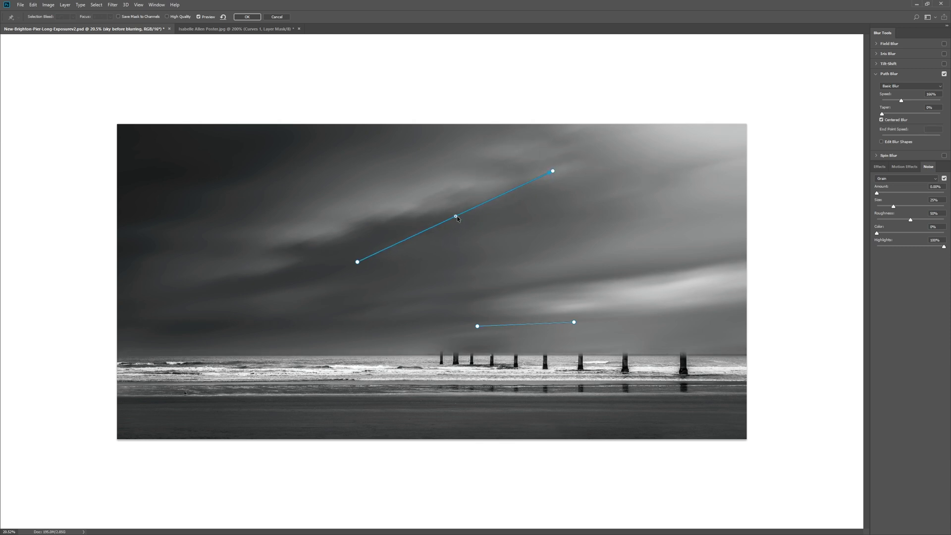
left_click_drag(456, 216, 460, 221)
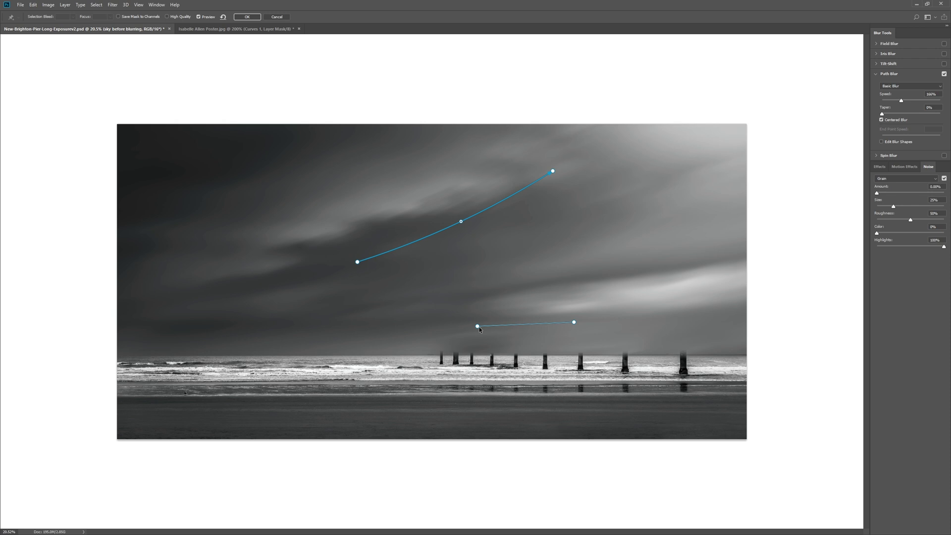
left_click(358, 263)
mouse_move(350, 269)
left_mouse_down()
mouse_move(368, 268)
mouse_move(350, 257)
mouse_move(366, 267)
left_mouse_up()
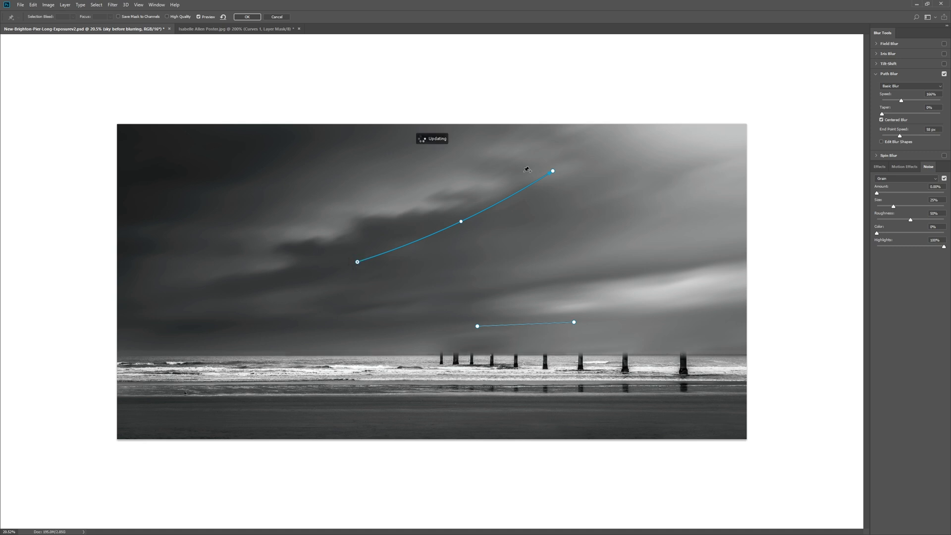
left_click_drag(552, 172, 586, 151)
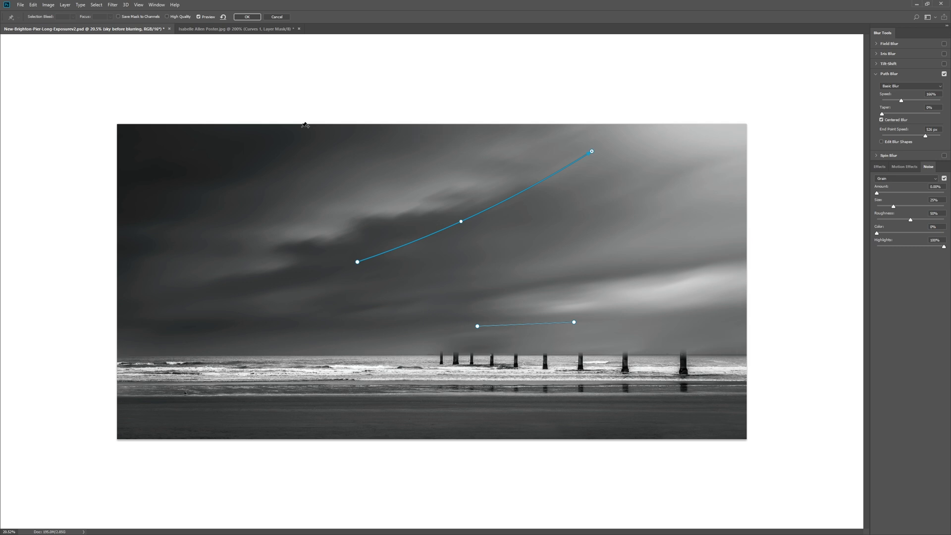
left_click(253, 19)
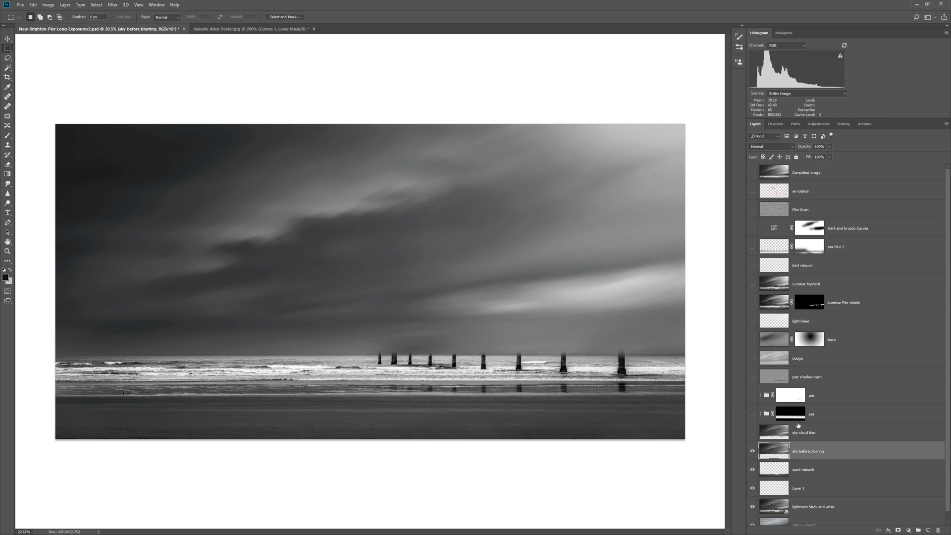
Step: Show the sky cloud blur layer, hide the unblurred sky, and turn on the sea and pier groups
left_click(753, 431)
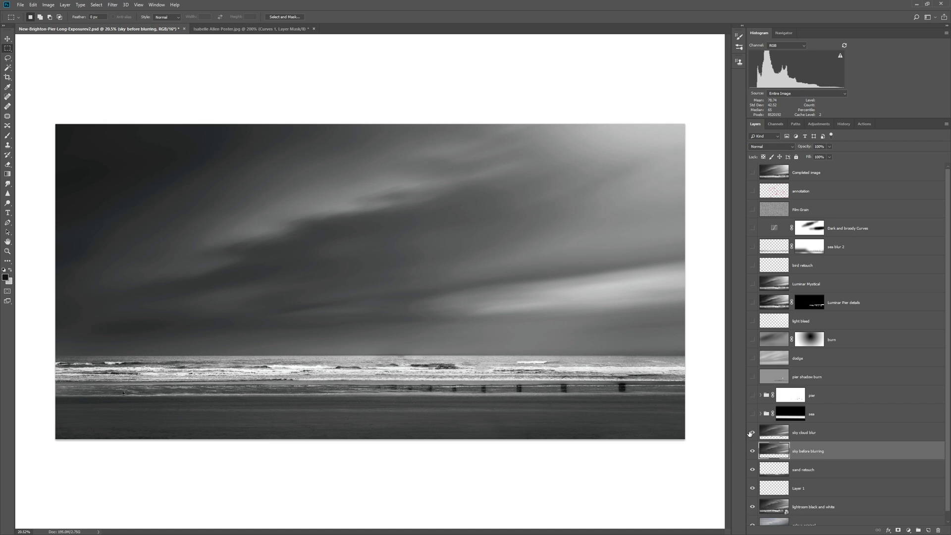
left_click(751, 432)
left_click(751, 433)
key("ctrl+comma")
left_click(752, 414)
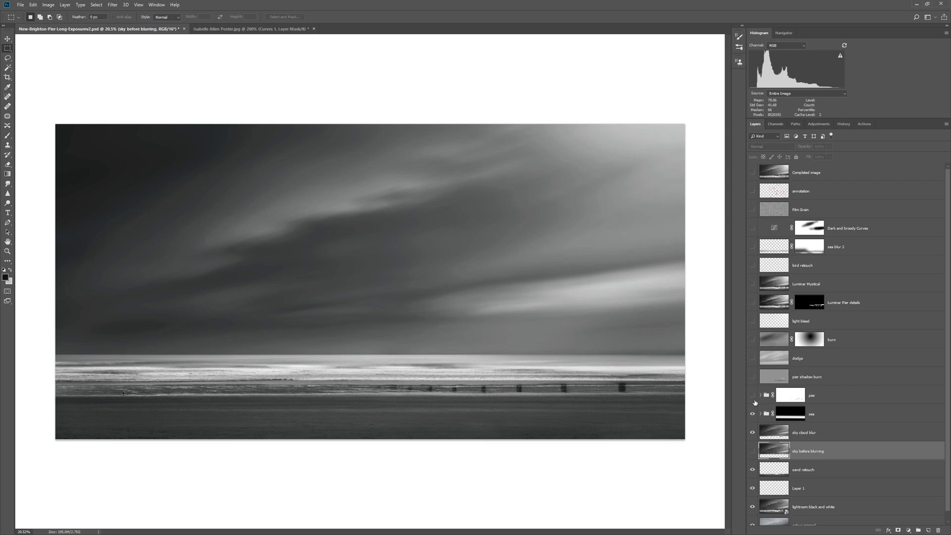
left_click(752, 395)
left_click(752, 396)
left_click(752, 396)
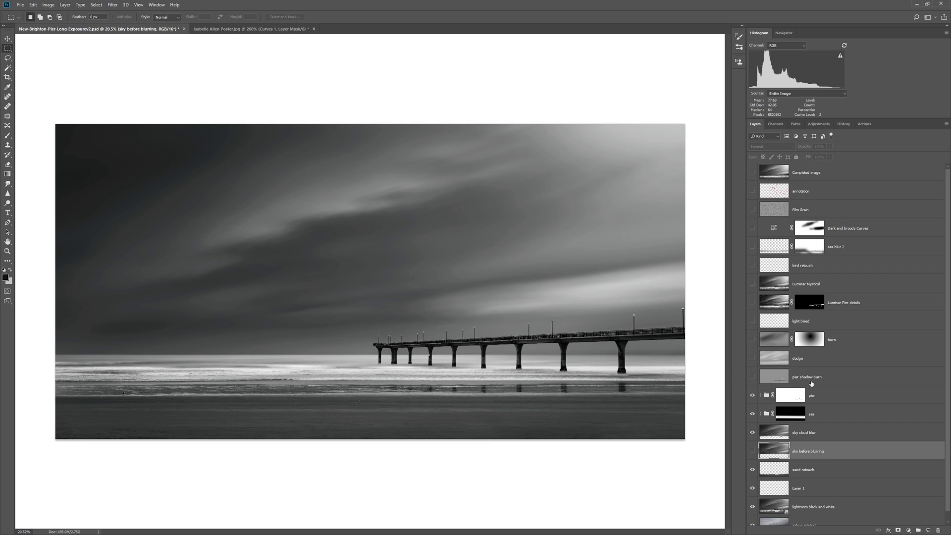
Step: Target the pier group's mask, solo it to check the cut-out, then restore and compare it
left_click(781, 396)
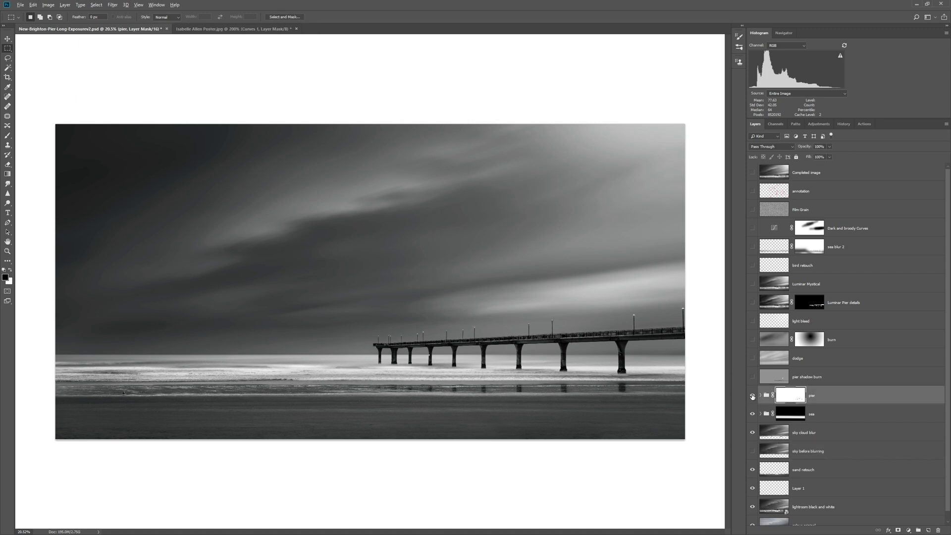
left_click(752, 396, "alt")
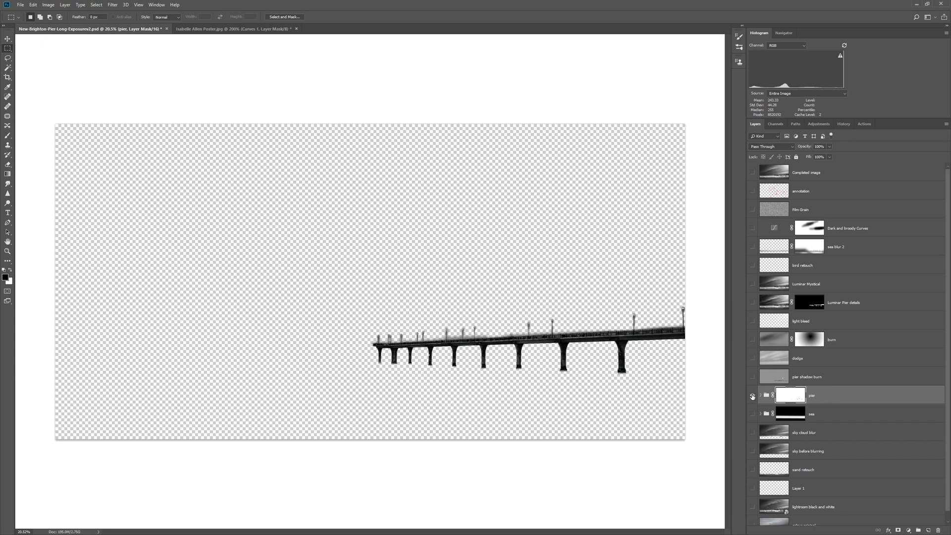
left_click(752, 396, "alt")
left_click(753, 396)
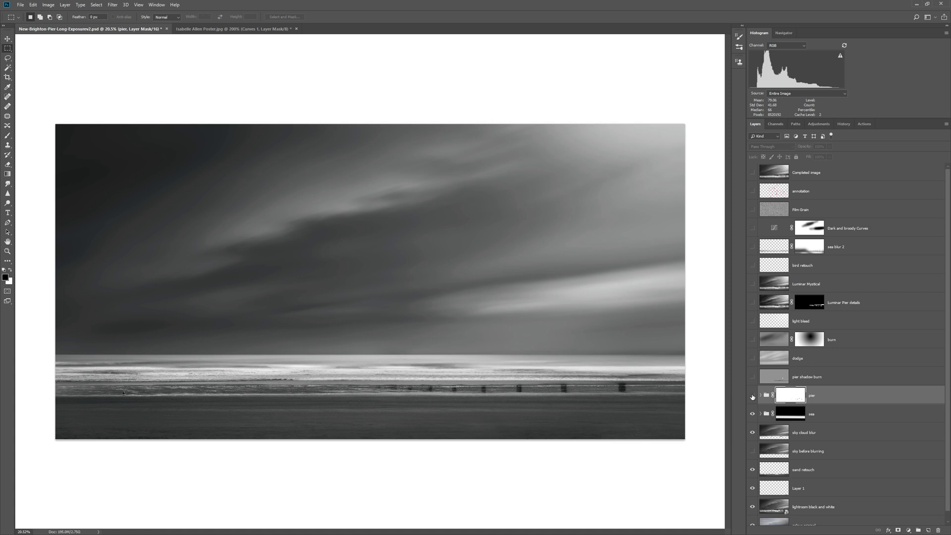
left_click(752, 396)
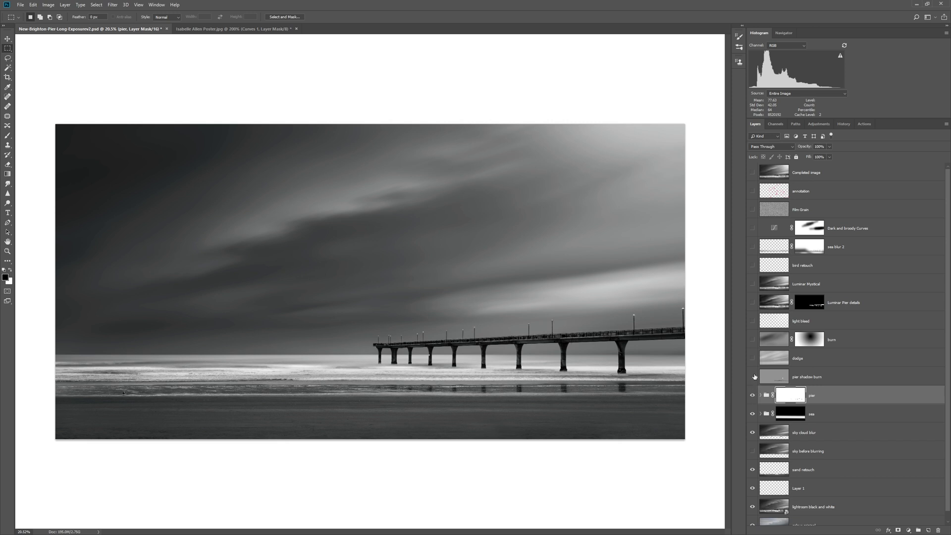
key("alt+bracketright")
key("b")
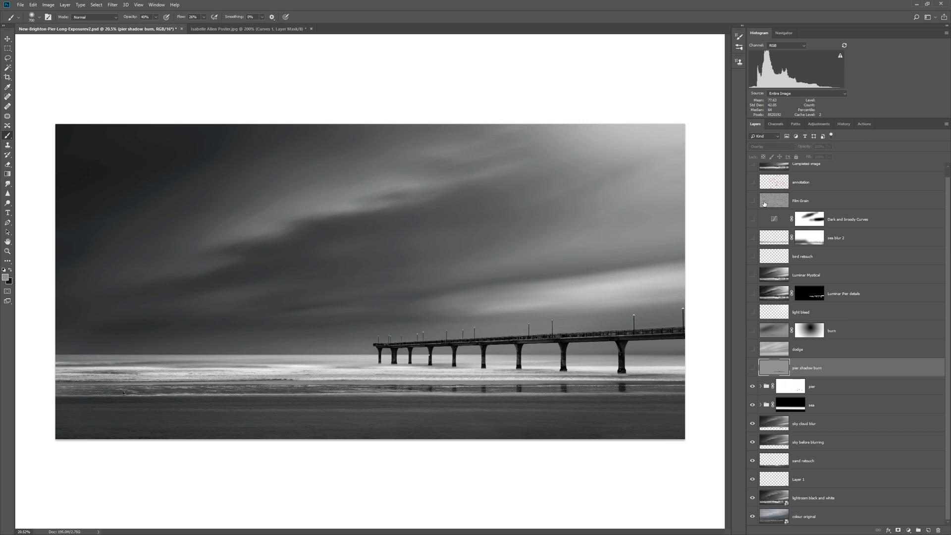
Step: Turn on the pier shadow burn layer, toggling it to compare the darkened pilings
left_click(752, 370)
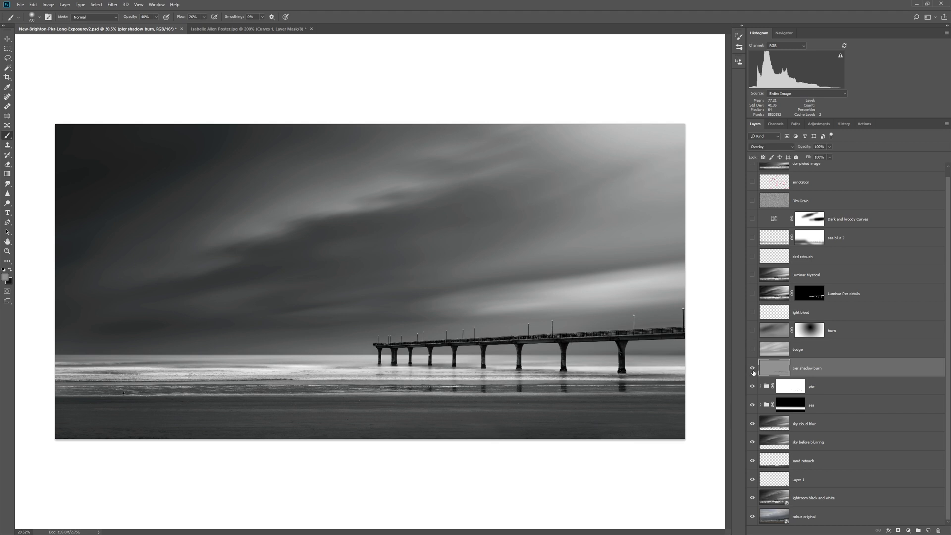
left_click(752, 369)
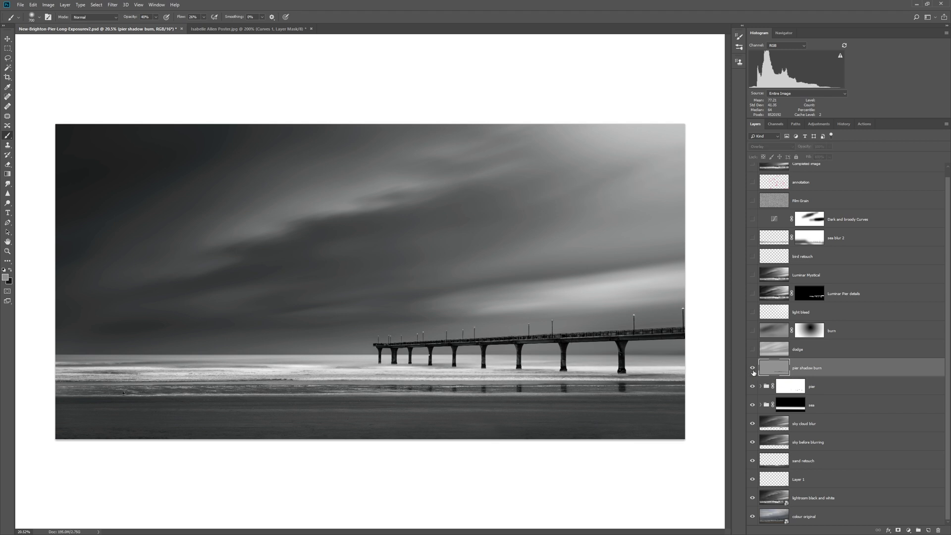
left_click(753, 370)
left_click(753, 371)
left_click(752, 371)
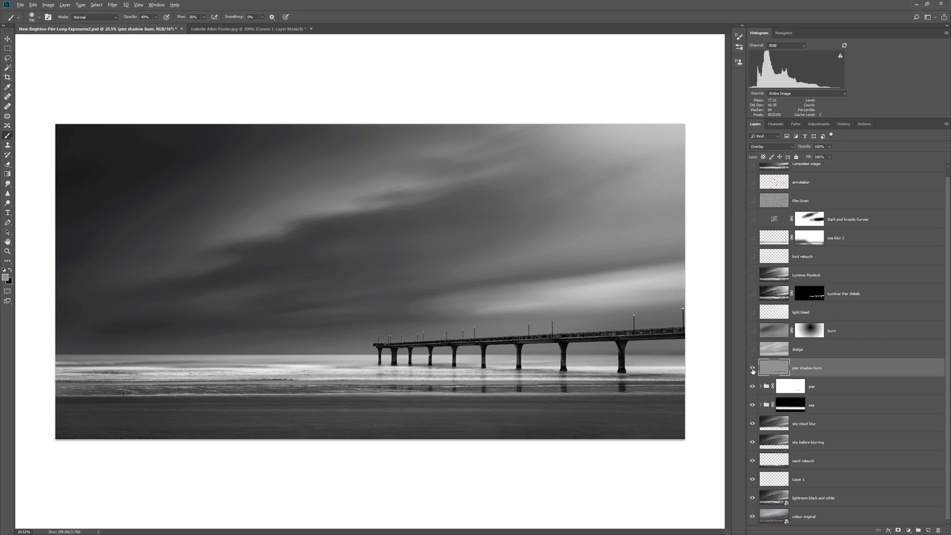
Step: Solo the pier shadow burn layer, zoom in on the pier posts, then restore all layers and fit on screen
left_click(752, 369, "alt")
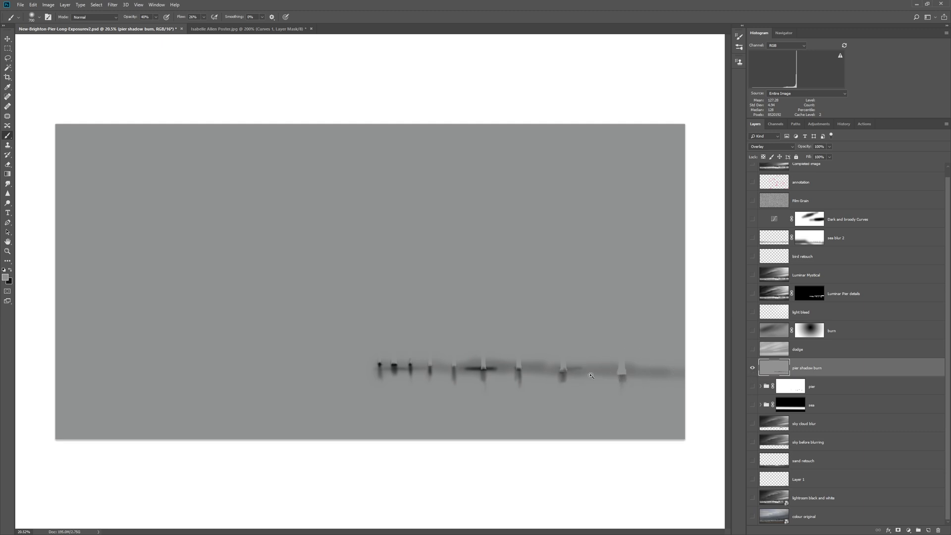
left_click(574, 396, "ctrl")
left_click(575, 396, "ctrl")
left_click(574, 396, "ctrl")
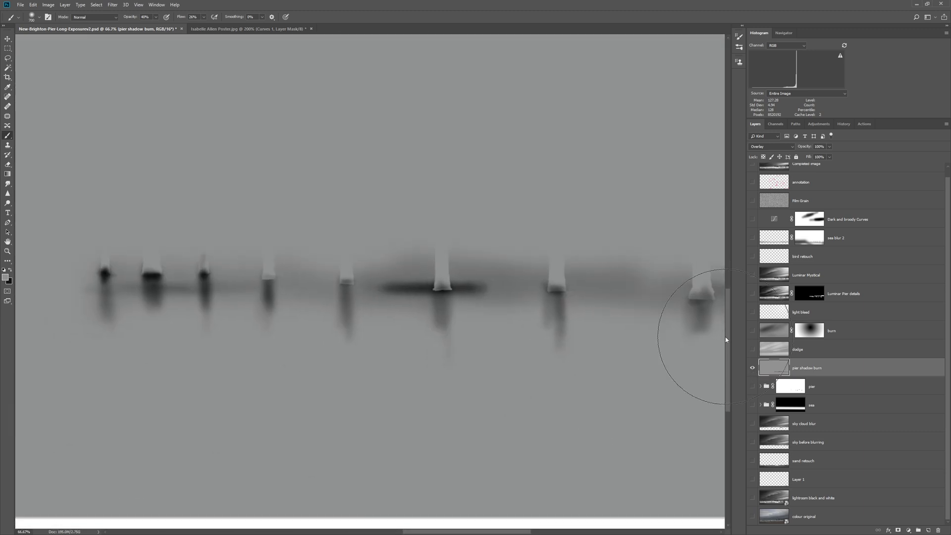
left_click(753, 369, "alt")
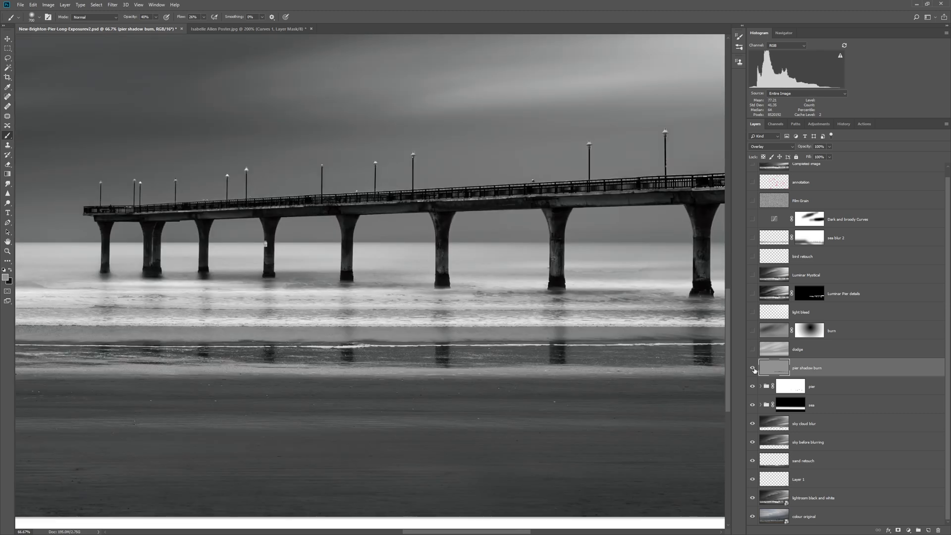
left_click(752, 369)
left_click(752, 369)
key("ctrl+0")
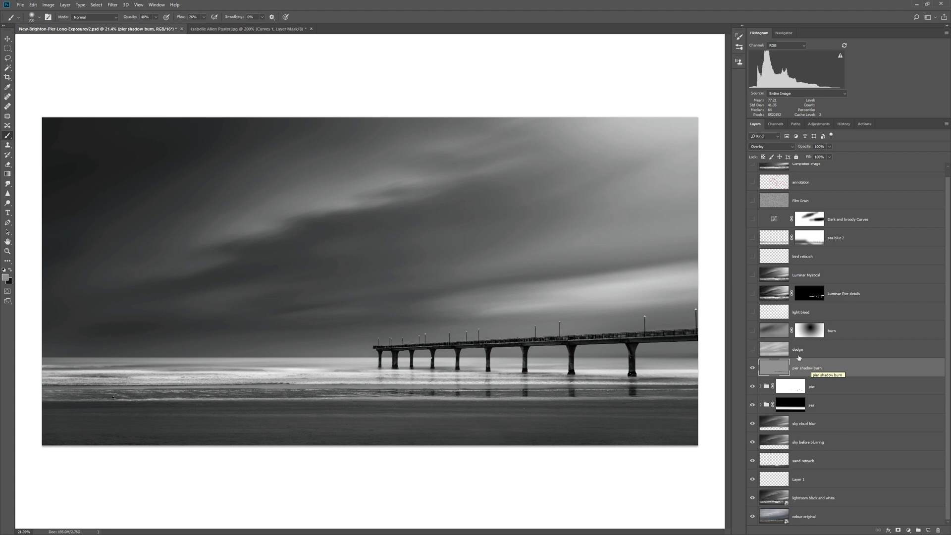
Step: Select and turn on the Soft Light dodge layer, soloing it to inspect the brightening
left_click(803, 350)
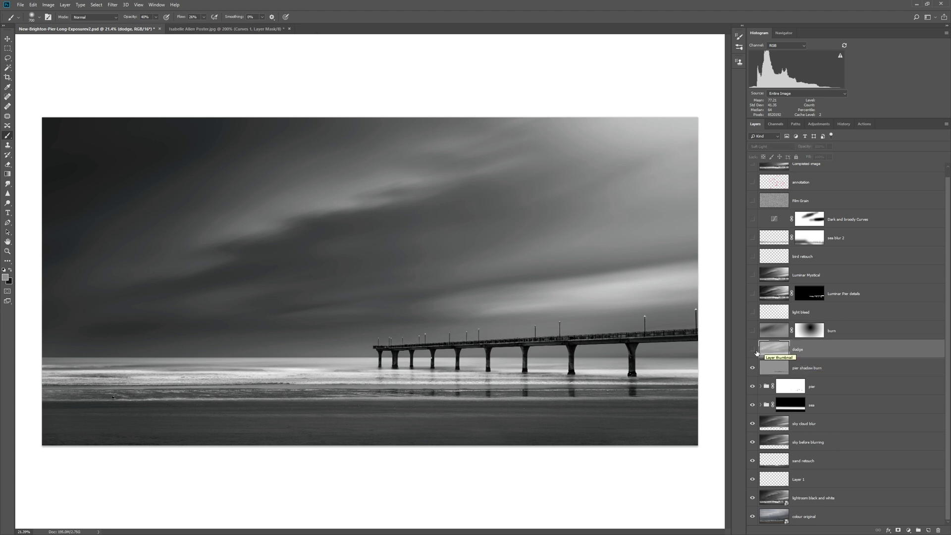
left_click(752, 349)
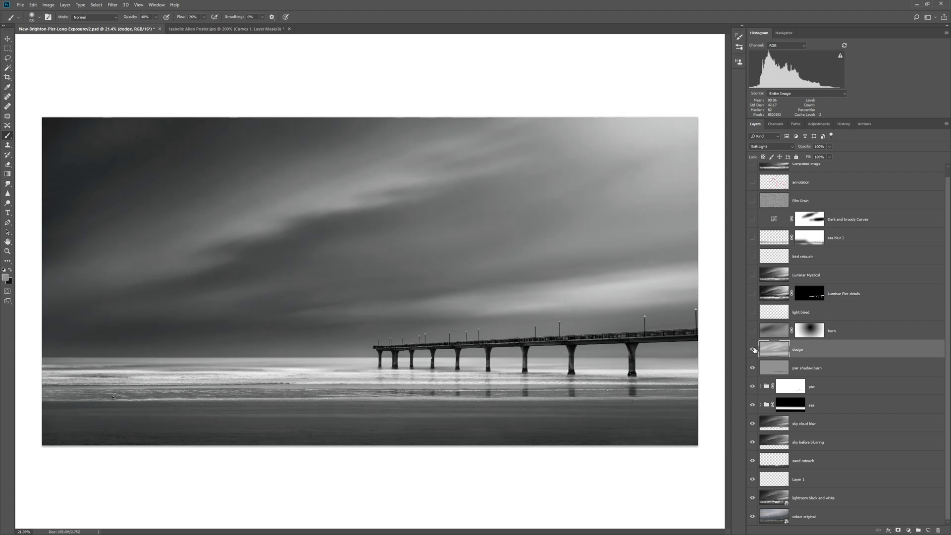
left_click(752, 349, "alt")
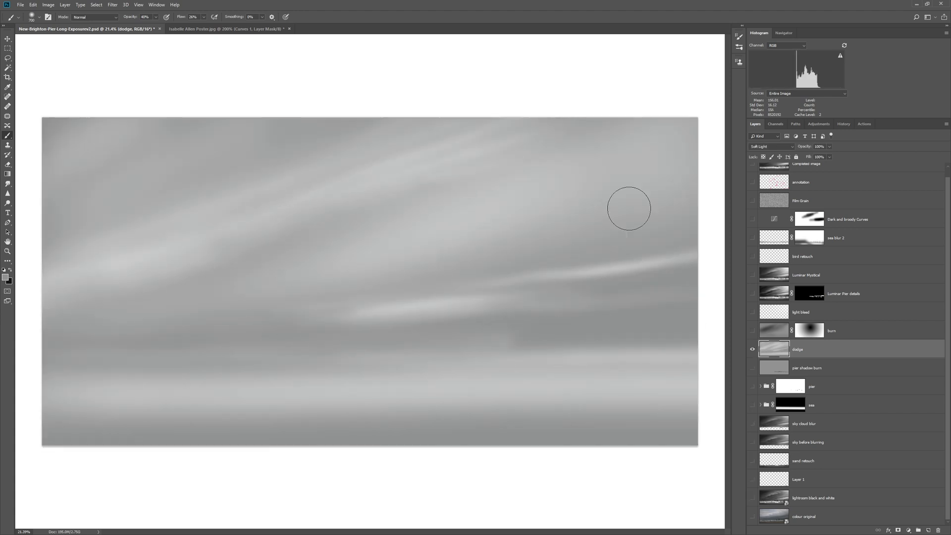
left_click(753, 350, "alt")
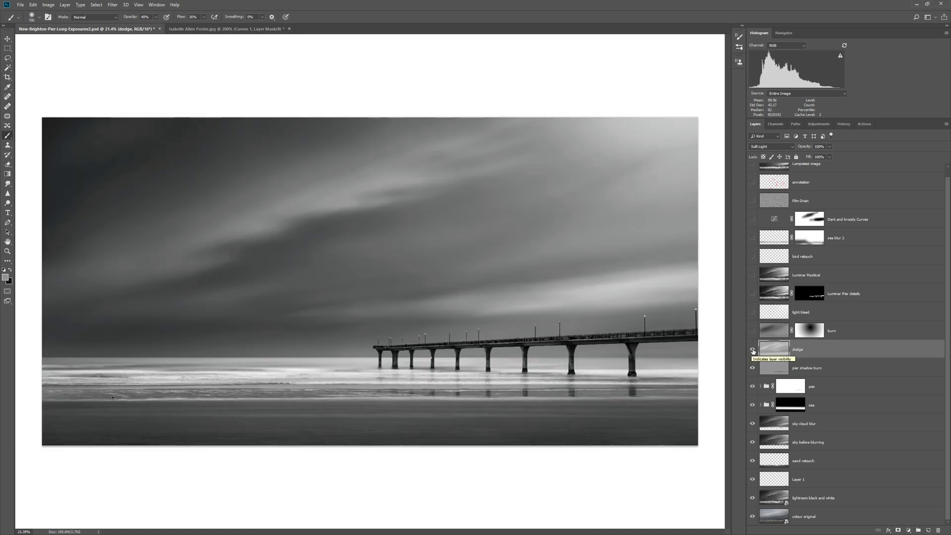
left_click(752, 350)
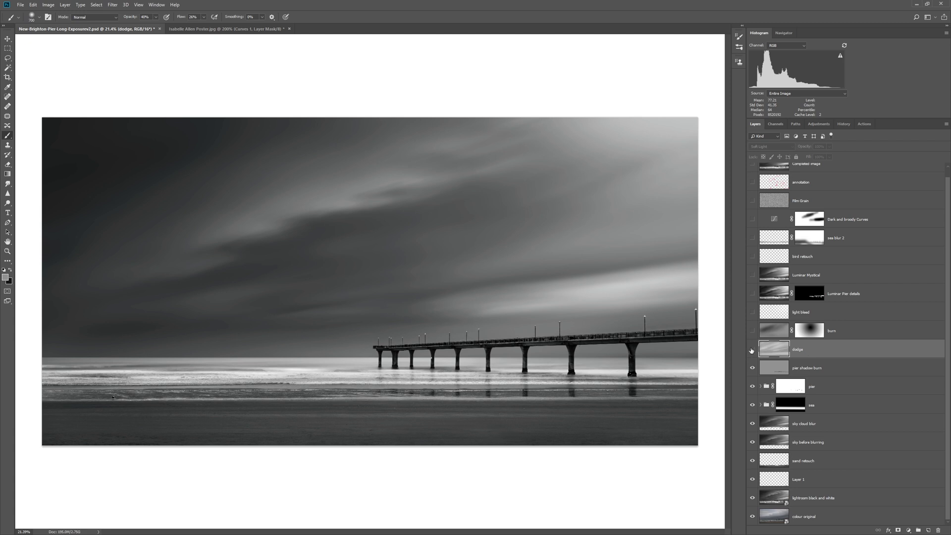
left_click(752, 349)
Step: Compare the dodge layer before and after, leave it visible, and select the burn layer
left_click(752, 350)
left_click(752, 349)
left_click(752, 349)
left_click(751, 349)
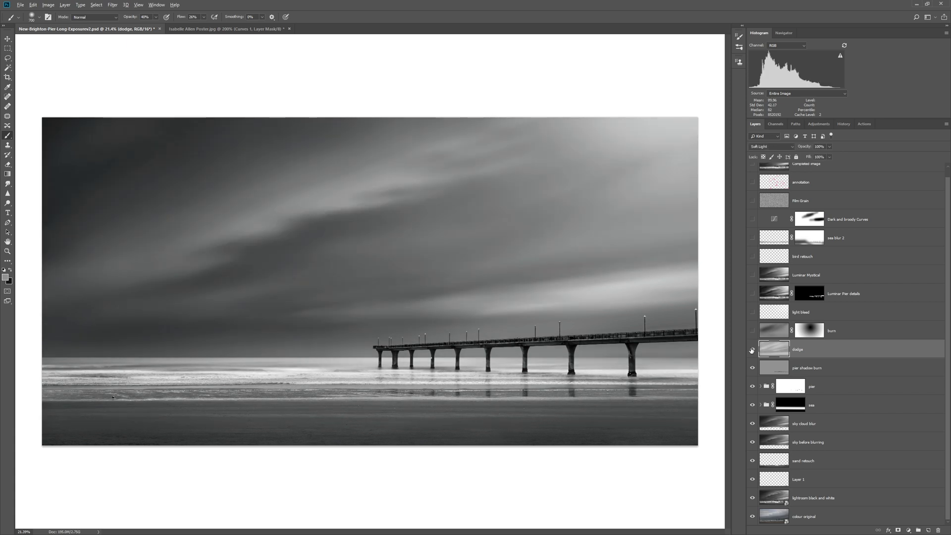
left_click(752, 350, "alt")
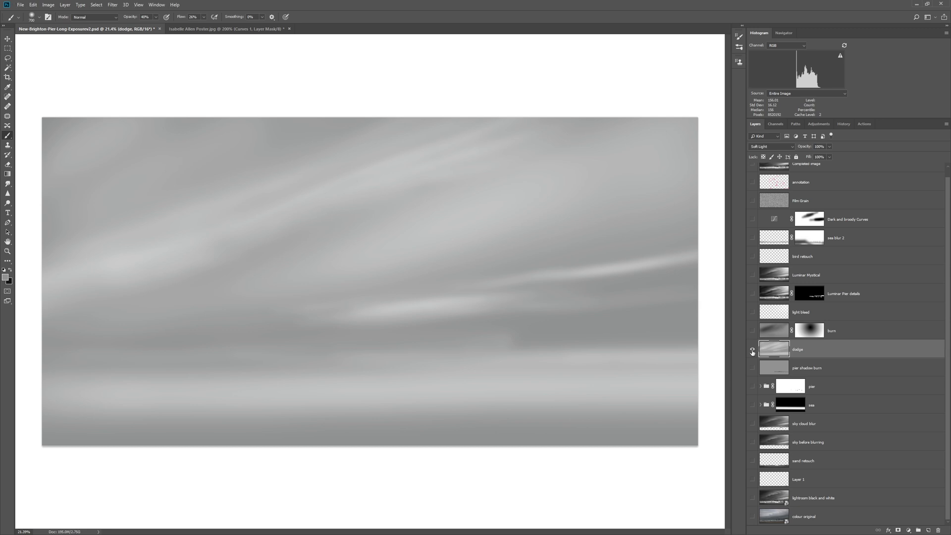
left_click(752, 350, "alt")
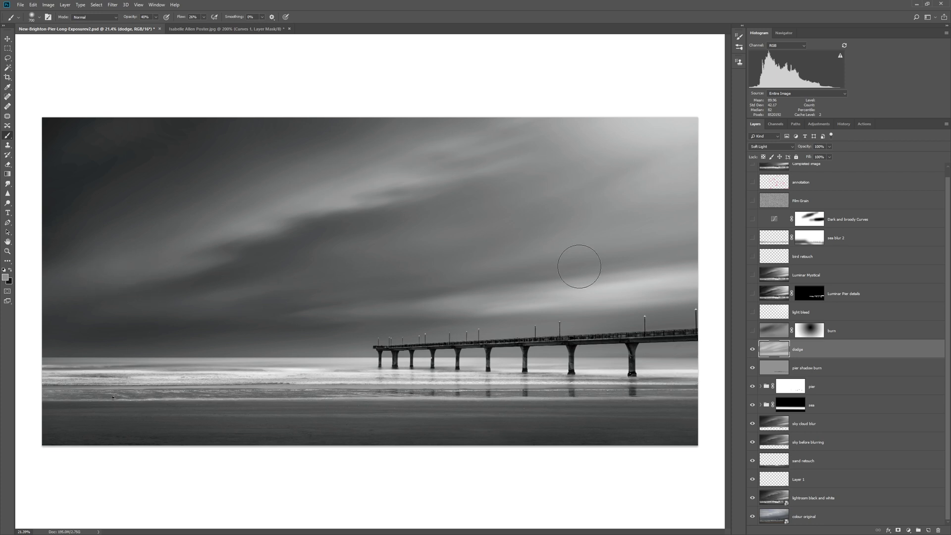
left_click(775, 334)
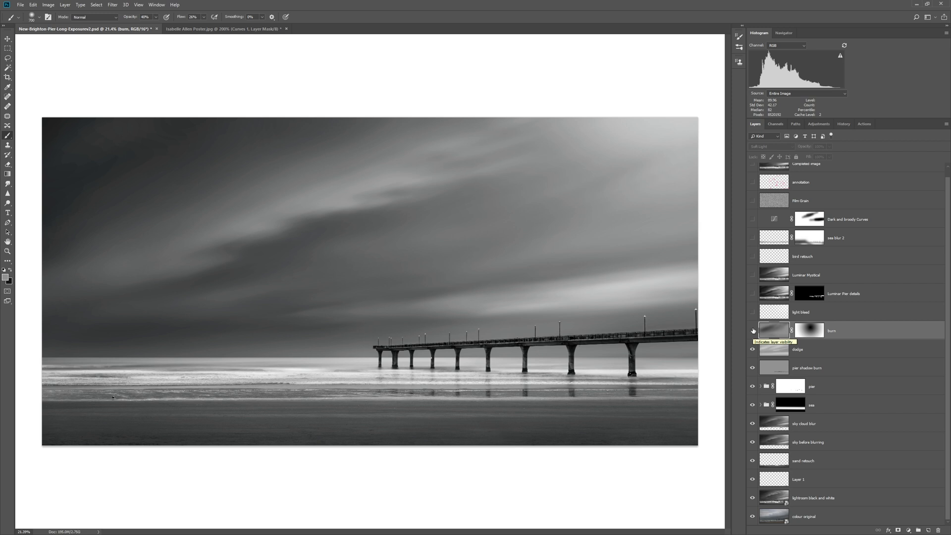
Step: Compare the burn layer on and off, then leave it on to darken the left sky and sea
left_click(753, 330)
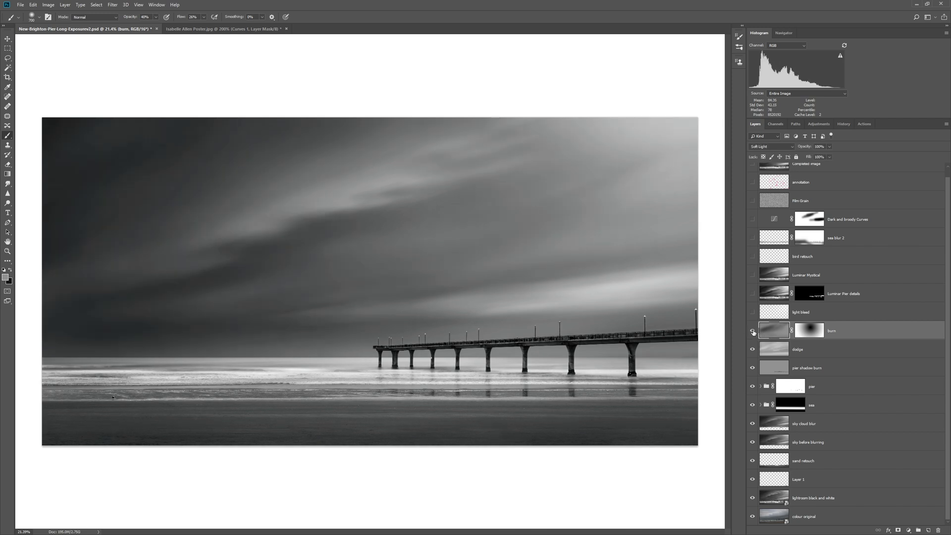
left_click(753, 330)
Step: Solo the light bleed layer and add a red ff0000 Solid Color fill beneath it as a preview
left_click(814, 314)
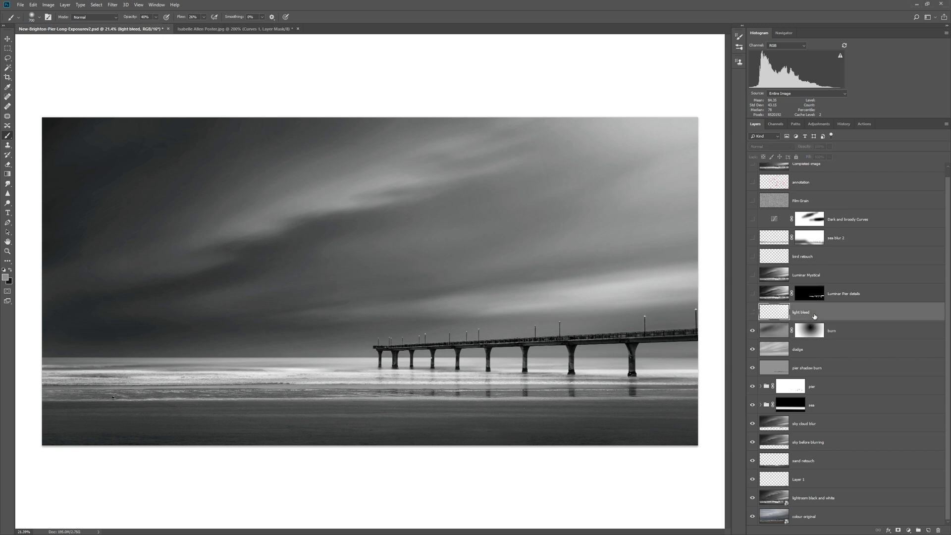
left_click(752, 313, "alt")
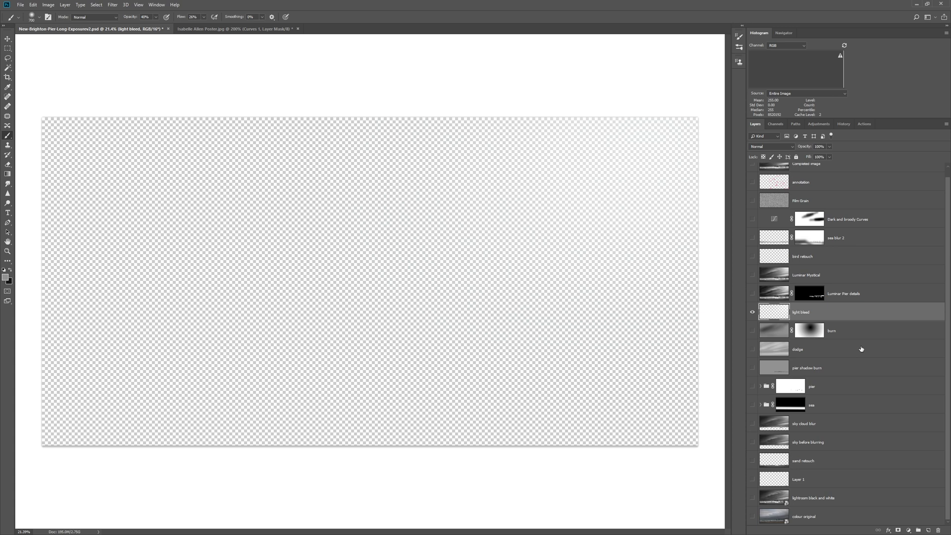
left_click(908, 529)
left_click(913, 397)
type("ff0000")
left_click(884, 245)
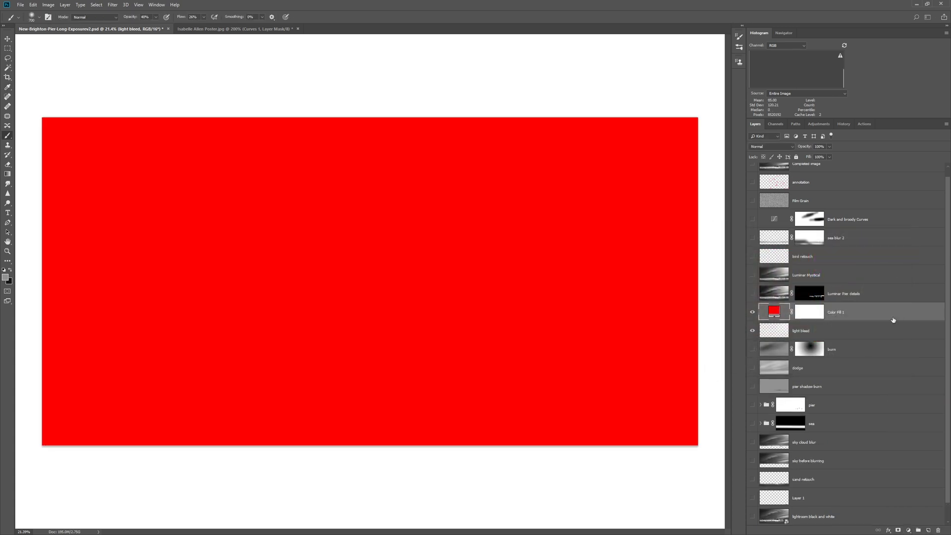
left_click_drag(887, 312, 892, 334)
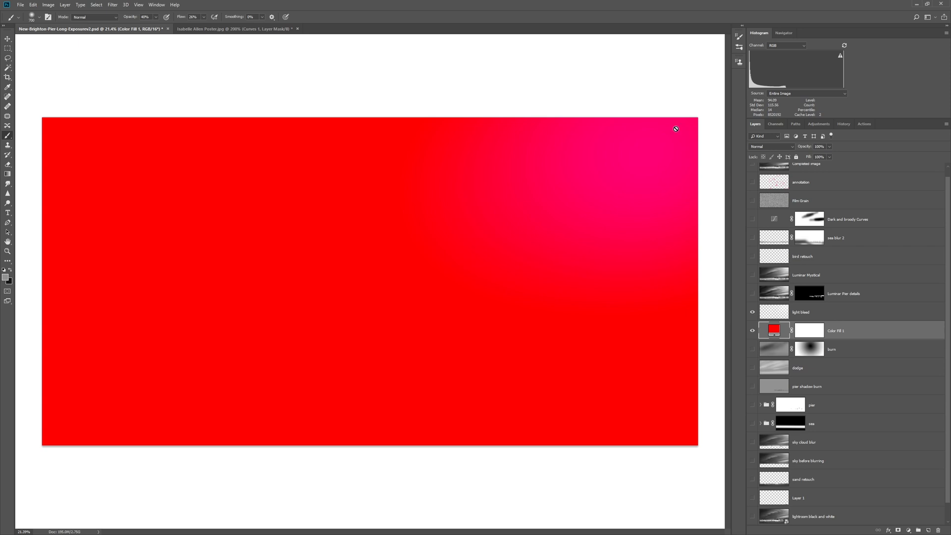
Step: Compare light bleed against the red fill, then hide and delete the Color Fill 1 layer
left_click(752, 312)
left_click(752, 312)
left_click(752, 312)
left_click(752, 312)
left_click(798, 313)
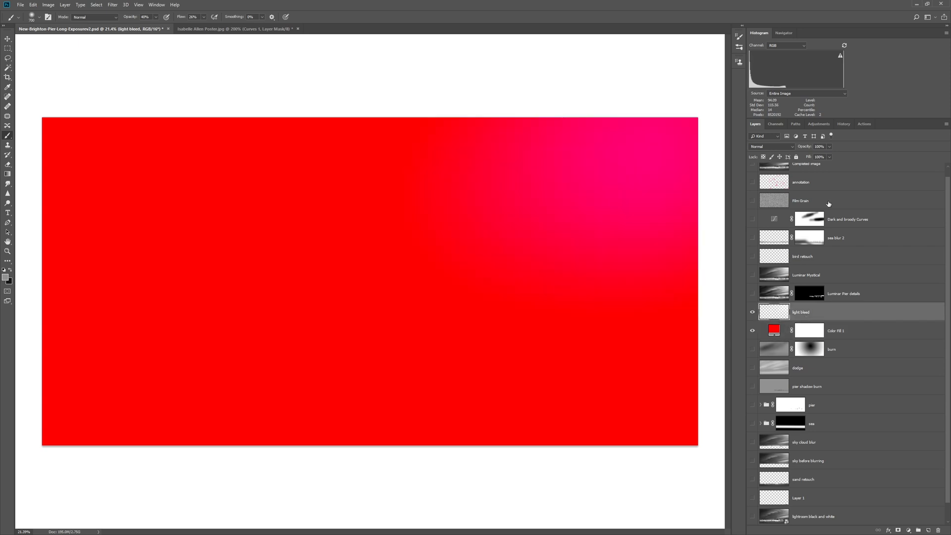
left_click(752, 312)
left_click(752, 312)
left_click(752, 330)
left_click_drag(852, 334, 937, 530)
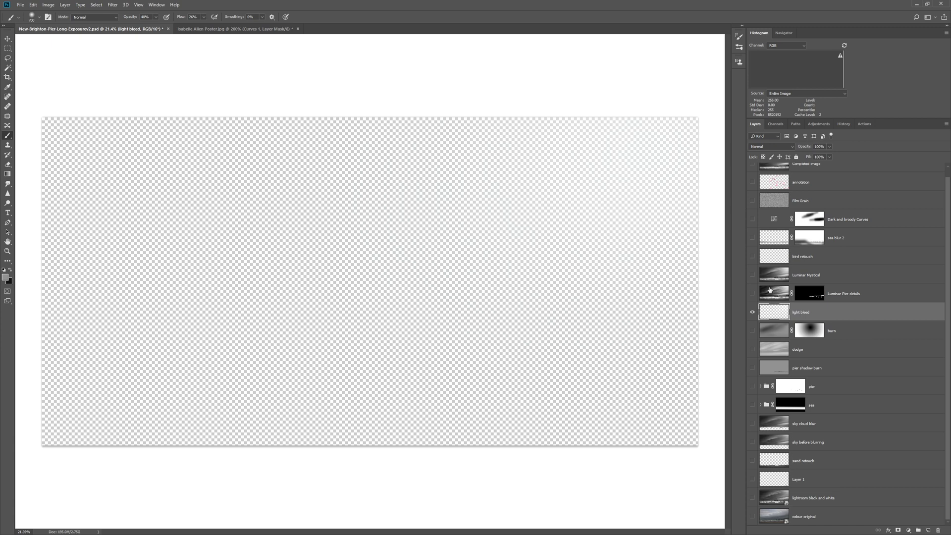
Step: Show the layers from burn through colour original again, compare light bleed, and enlarge the brush to 2700
left_click_drag(753, 331, 754, 515)
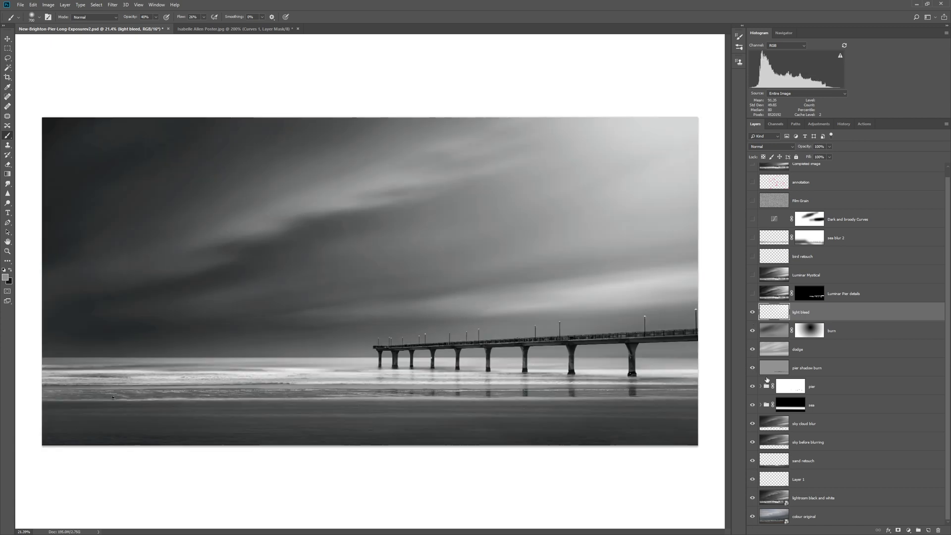
left_click(753, 312)
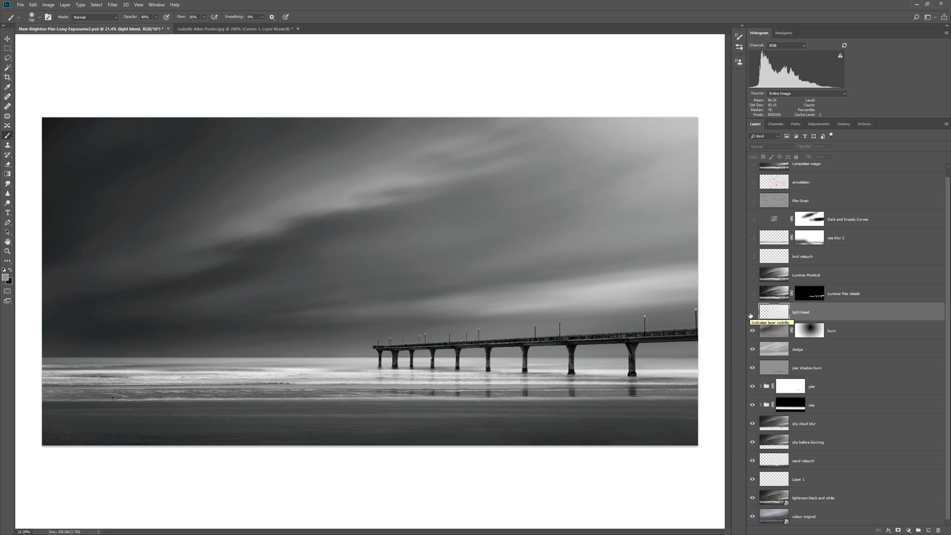
left_click(751, 313)
left_click(751, 312)
left_click(751, 312)
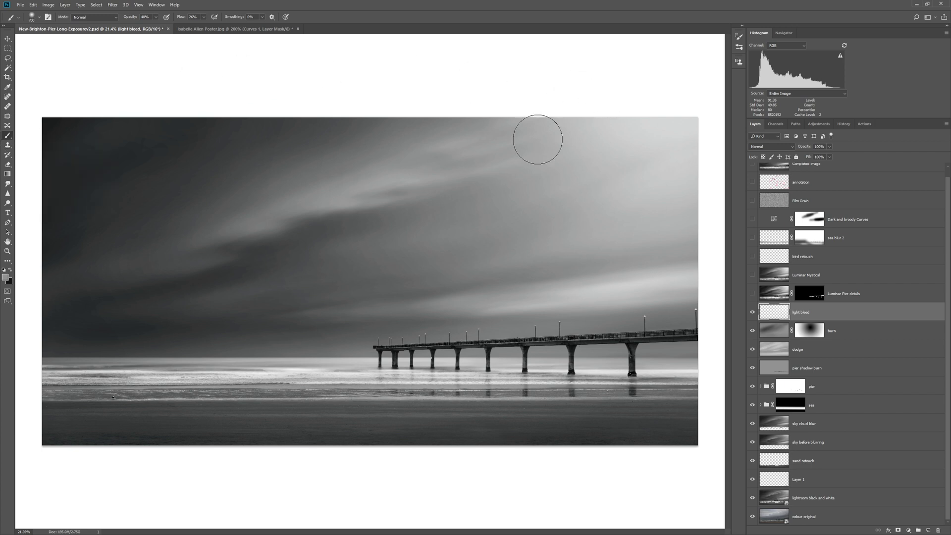
key("bracketright")
key("bracketright")
key("bracketright")
key("bracketright")
key("bracketright")
key("bracketright")
key("bracketright")
key("bracketright")
key("bracketright")
key("bracketright")
key("bracketright")
key("bracketright")
key("bracketright")
key("bracketright")
key("bracketright")
key("bracketright")
key("bracketright")
key("bracketright")
key("bracketright")
key("bracketright")
key("bracketright")
key("bracketright")
key("bracketright")
key("bracketright")
key("bracketright")
key("bracketright")
key("bracketright")
key("bracketright")
left_click(753, 312)
left_click(752, 312)
Step: Turn on Luminar Pier details and compare it on and off, zoomed in on the pier
left_click(753, 294)
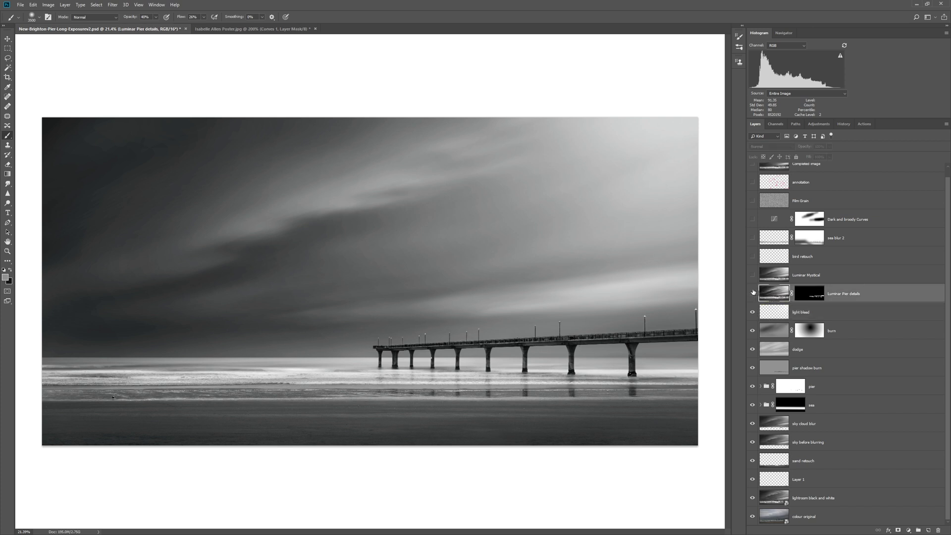
left_click(753, 294)
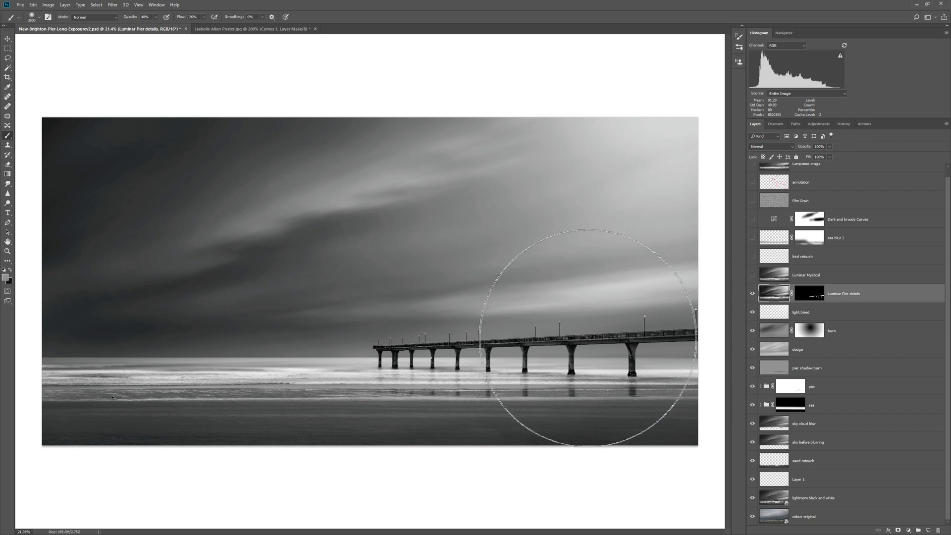
left_click_drag(551, 352, 619, 339)
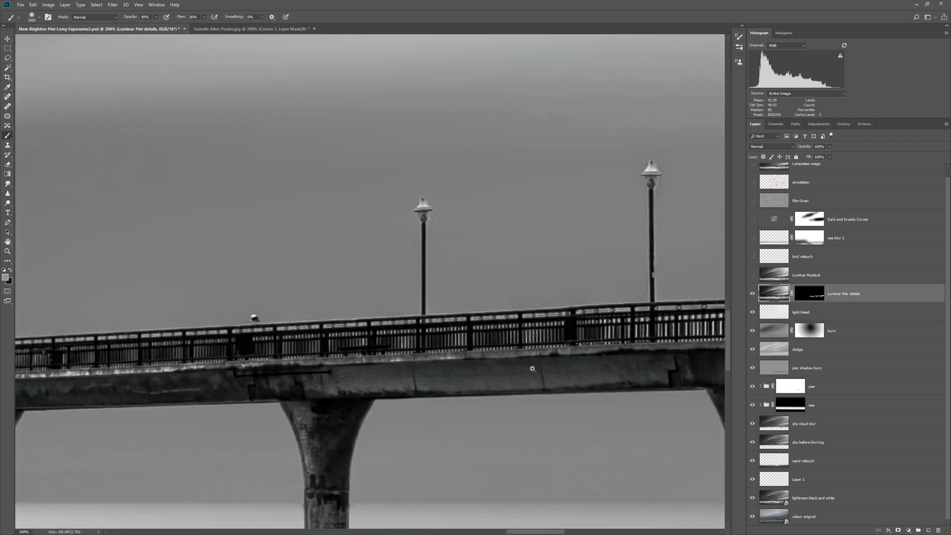
scroll(457, 329, "down", 2)
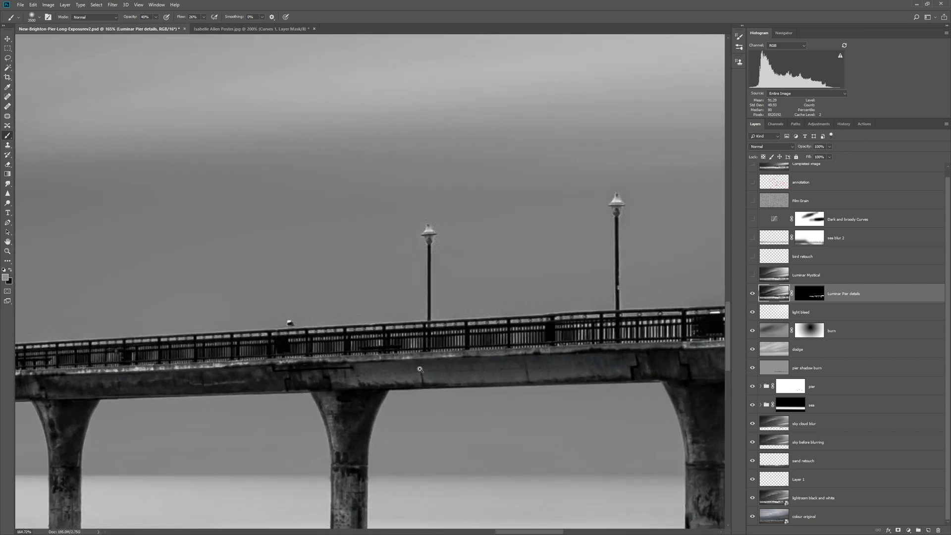
left_click_drag(416, 369, 660, 156)
left_click_drag(168, 277, 637, 226)
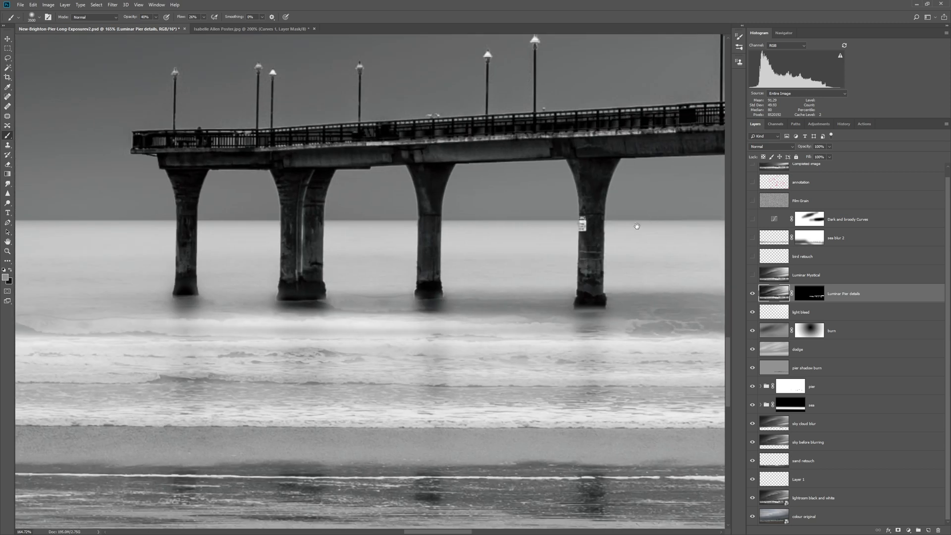
left_click(753, 296)
left_click(753, 296)
left_click(752, 294)
left_click(752, 294)
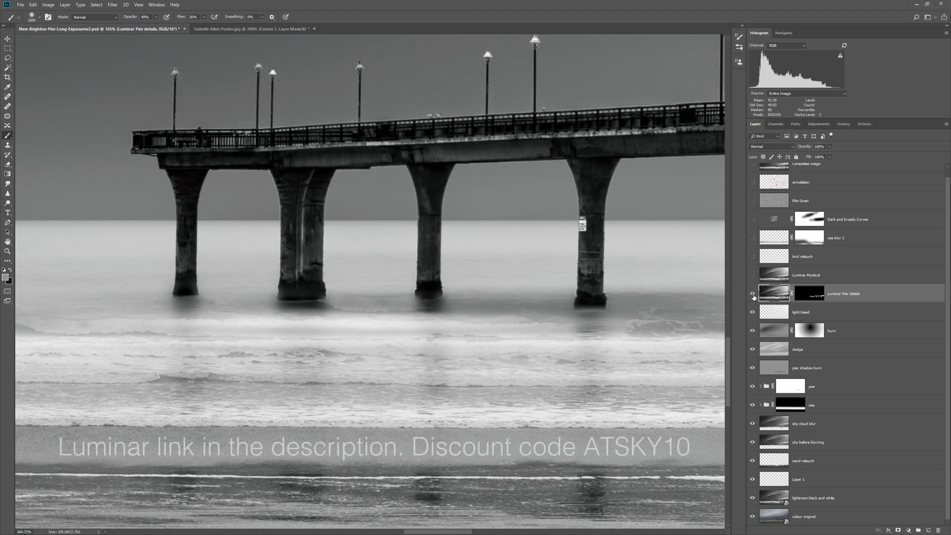
left_click(752, 295)
left_click(752, 294)
Step: Leave Luminar Pier details on, shrink the brush, and fit the whole image on screen
left_click_drag(554, 252, 501, 252)
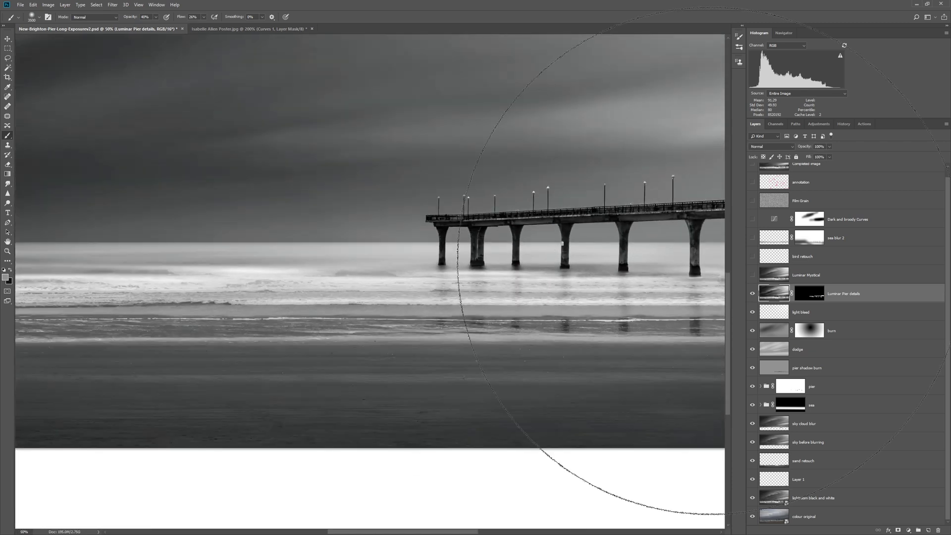
left_click(752, 294)
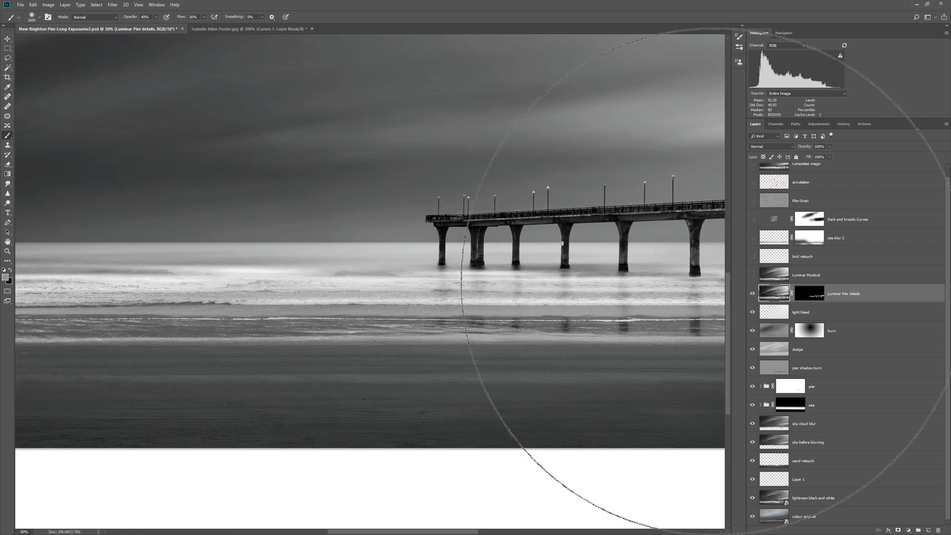
key("bracketleft")
key("bracketleft")
key("bracketleft")
key("bracketleft")
key("bracketleft")
key("bracketleft")
key("bracketleft")
key("bracketleft")
key("bracketleft")
key("bracketleft")
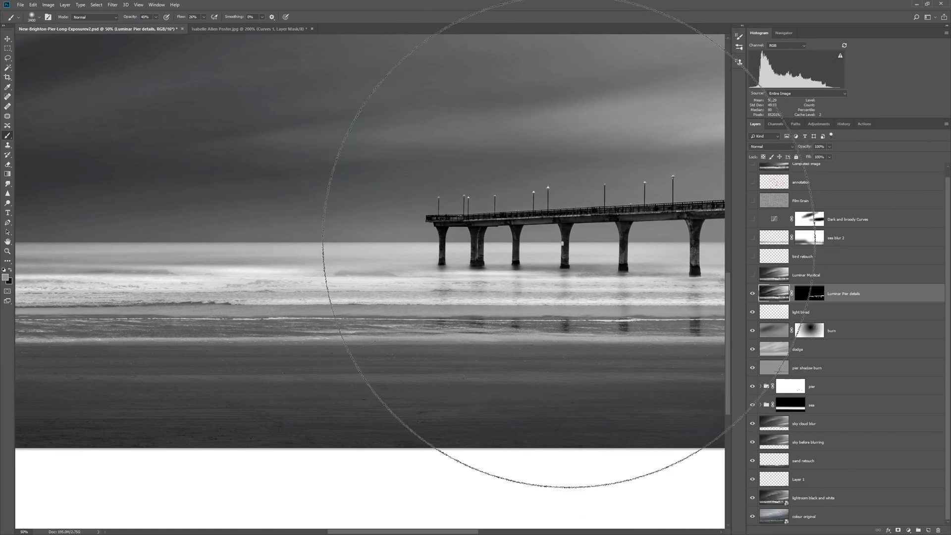
key("bracketleft")
key("bracketleft")
key("bracketleft")
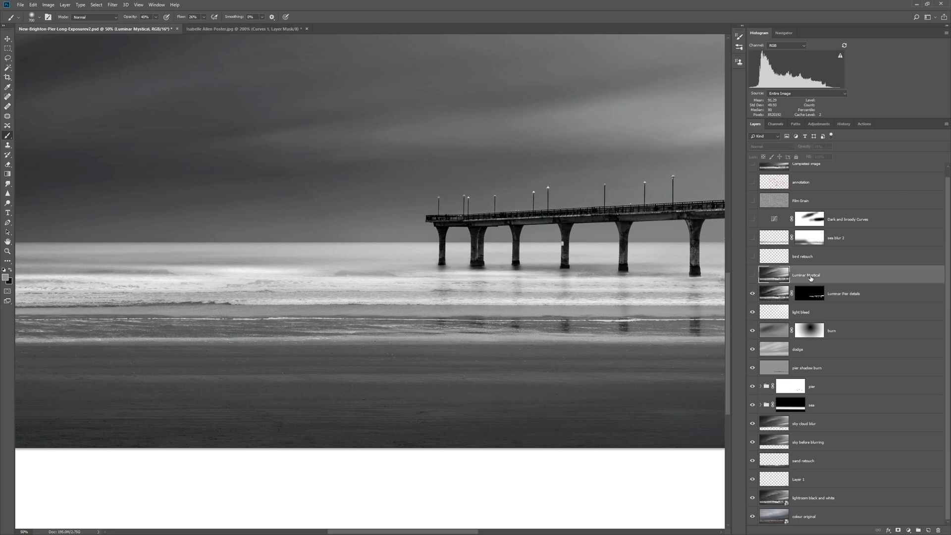
key("ctrl+0")
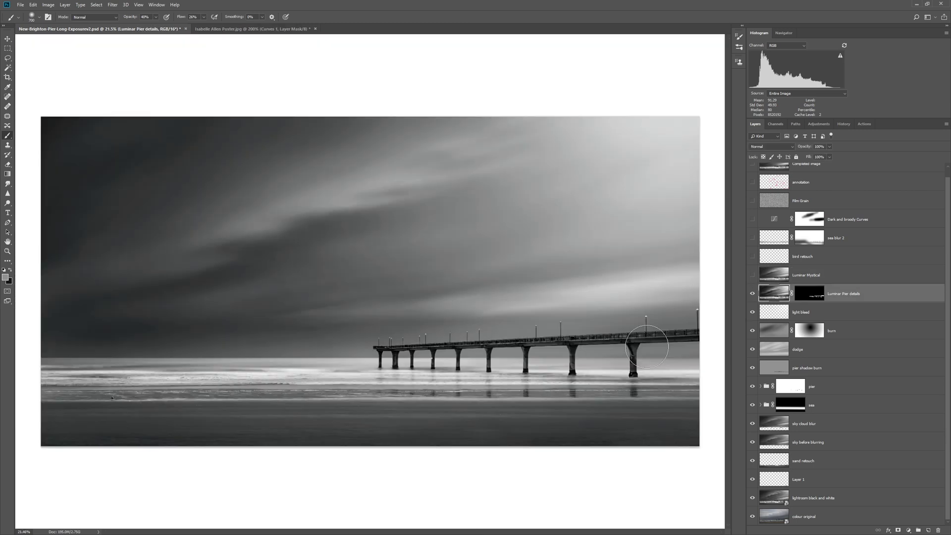
Step: Toggle Luminar Mystical on and off to compare, then select it and leave it visible
left_click(752, 276)
left_click(752, 276)
left_click(752, 276)
left_click(751, 276)
left_click(817, 277)
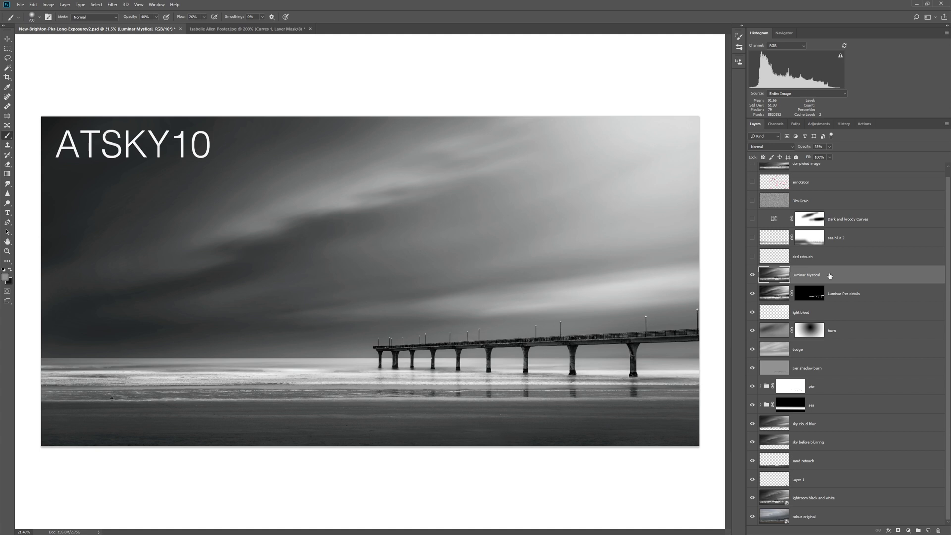
Step: Select bird retouch and compare it on and off while zoomed in on the pier
left_click(803, 256)
left_click(753, 256)
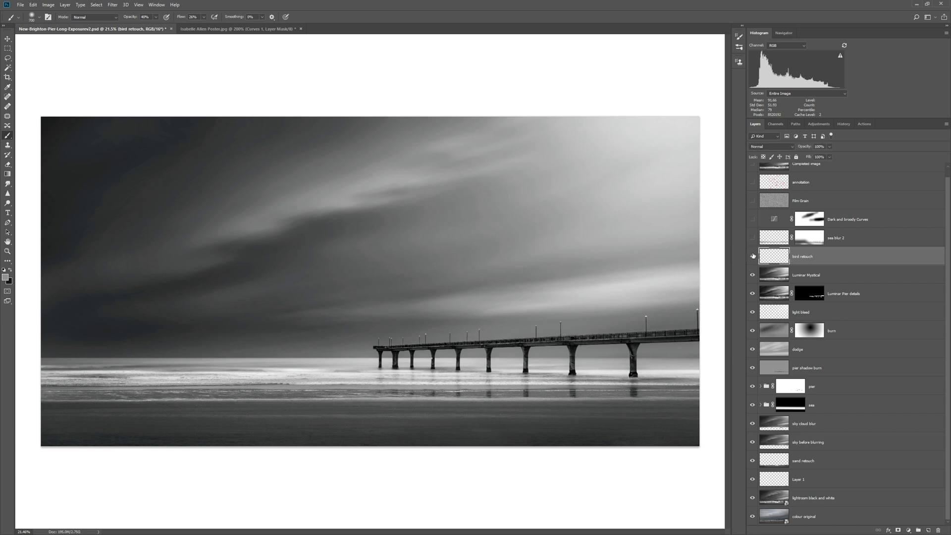
left_click(753, 255)
left_click(753, 256)
left_click_drag(482, 369, 498, 317)
key("ctrl+comma")
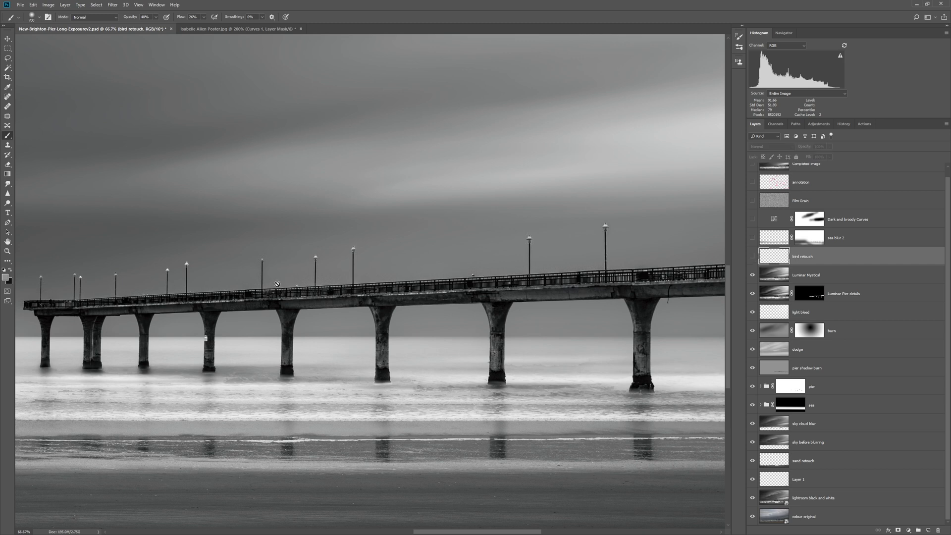
left_click(752, 257)
left_click_drag(615, 388, 390, 298)
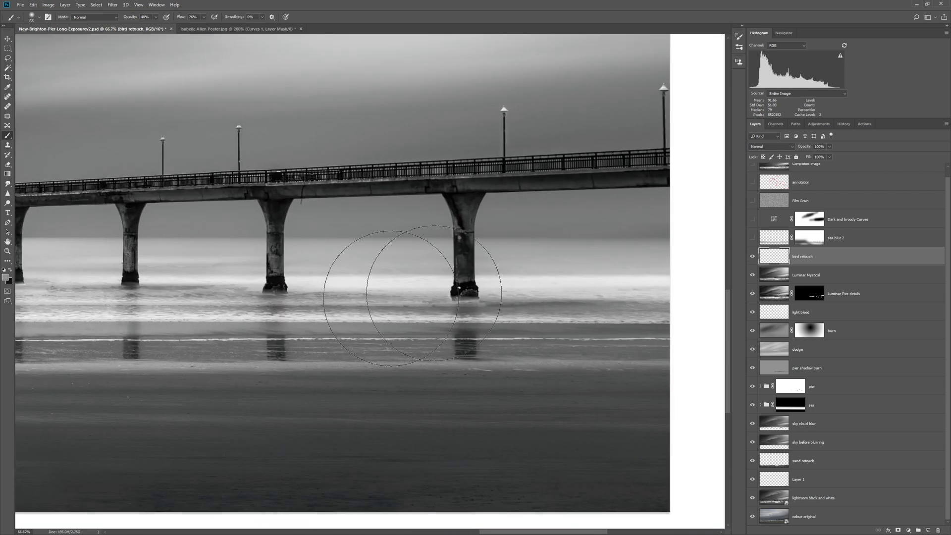
left_click(751, 257)
left_click(751, 258)
Step: Check the sand below the pier, confirming bird retouch removes the seagull, and leave it on
left_click_drag(197, 303, 635, 292)
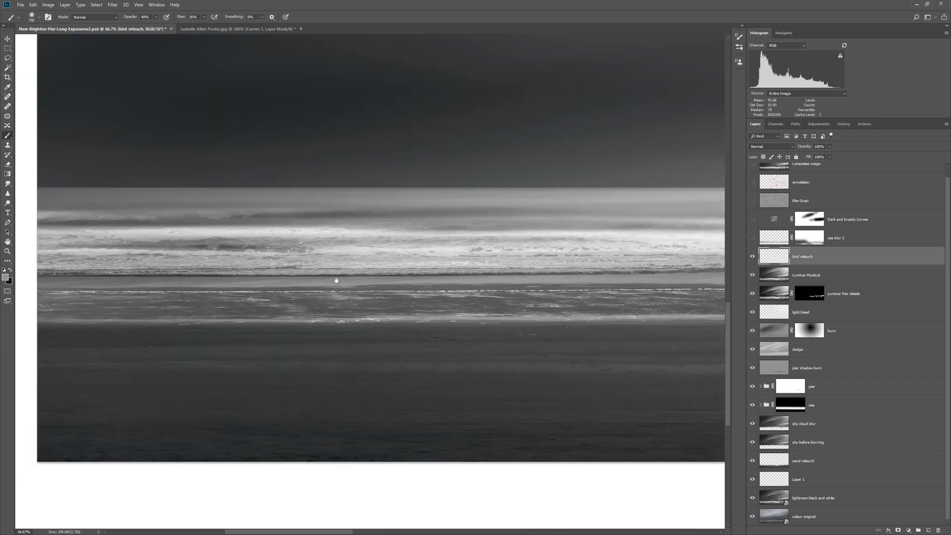
left_click(752, 256)
left_click(752, 256)
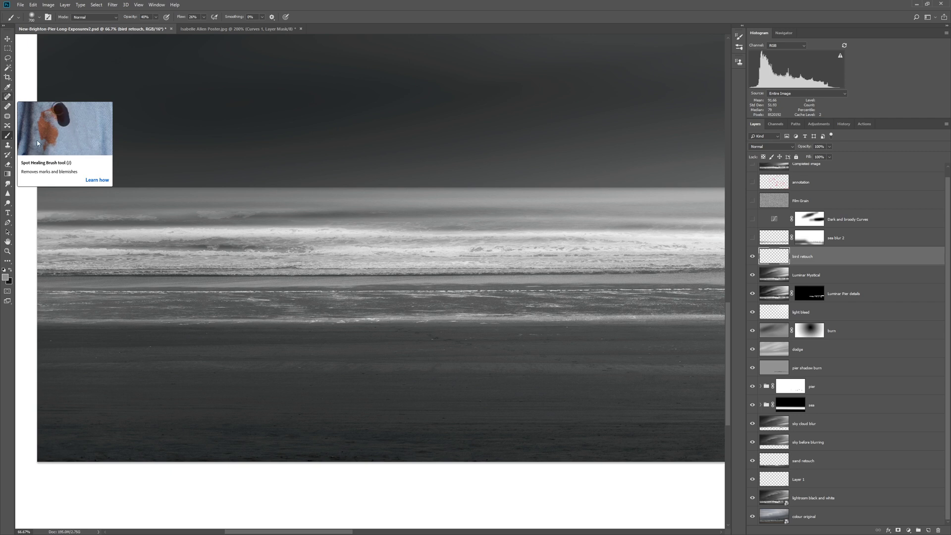
left_click(857, 241)
Step: Turn on sea blur 2 after comparing, fit the image, and enable the Dark and broody Curves
left_click(752, 239)
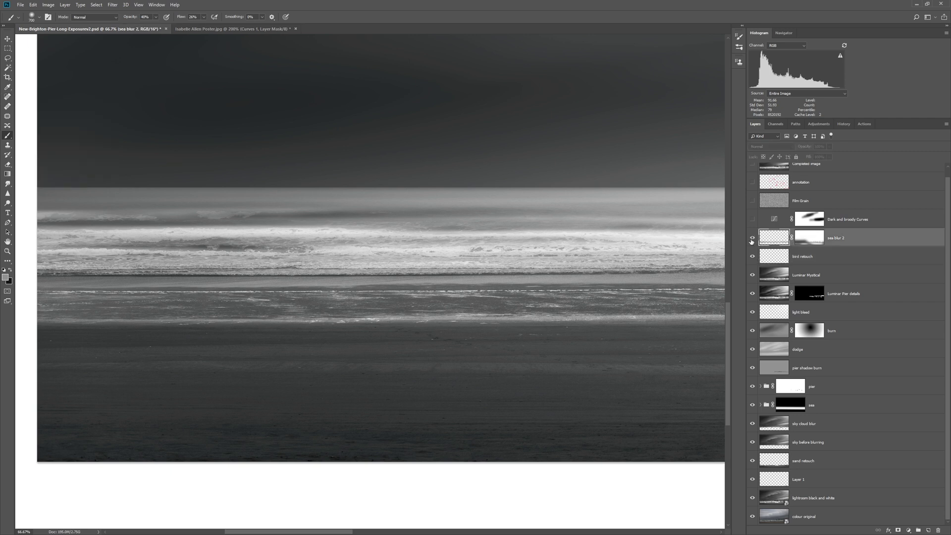
left_click(752, 239)
left_click(751, 239)
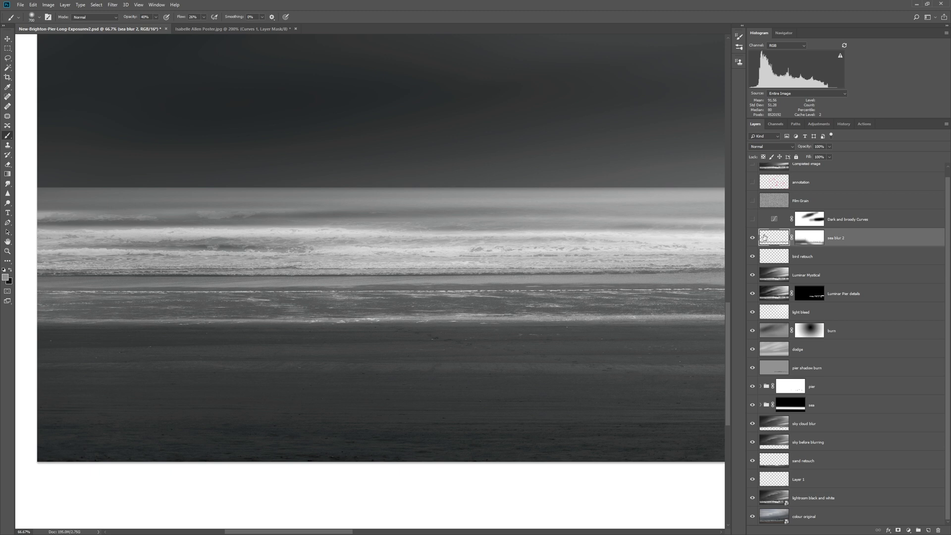
key("z")
key("ctrl+0")
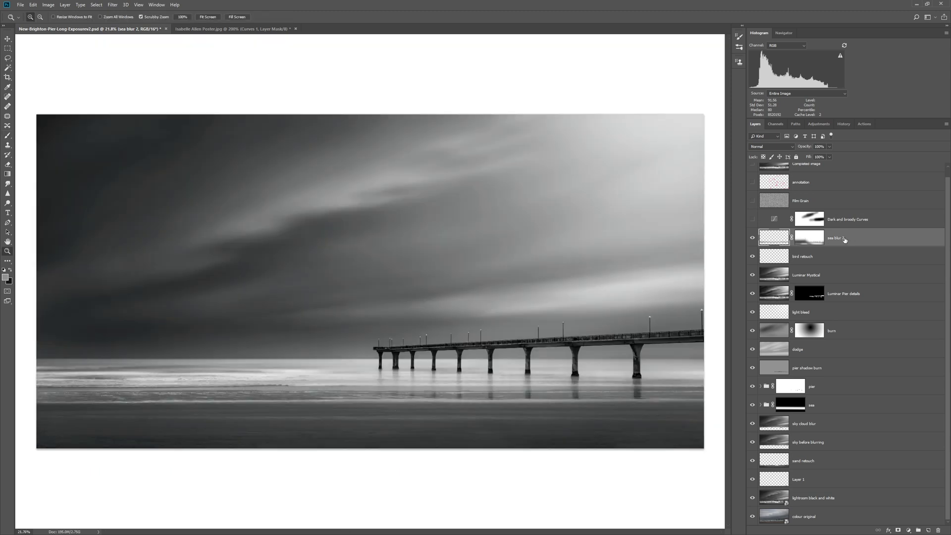
left_click(752, 219)
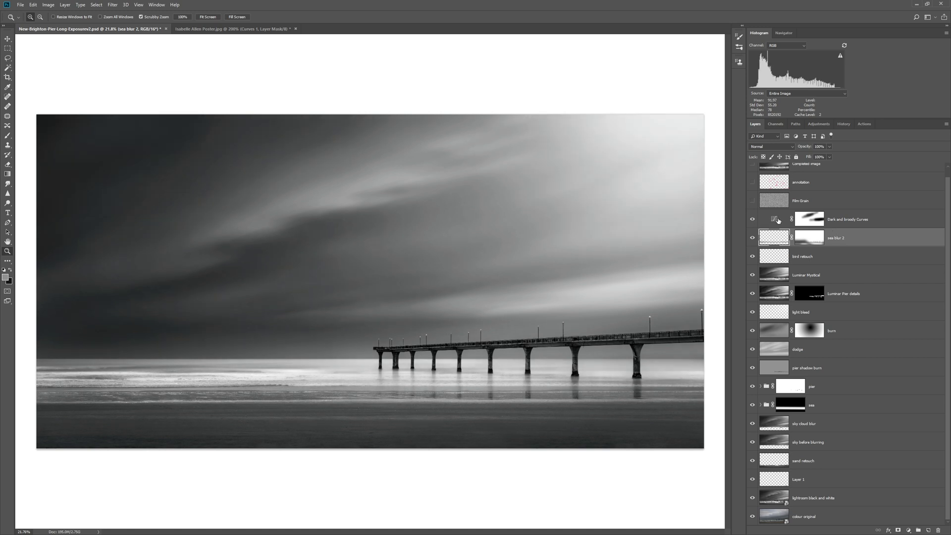
double_click(775, 219)
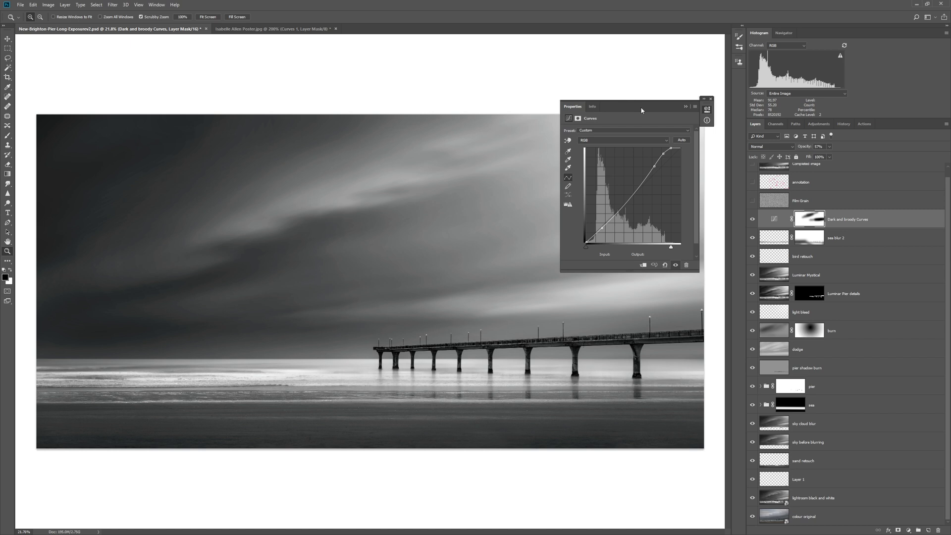
Step: Set the Dark and broody curve's white point to 255 and fine-tune its shadow point
left_click_drag(641, 110, 710, 110)
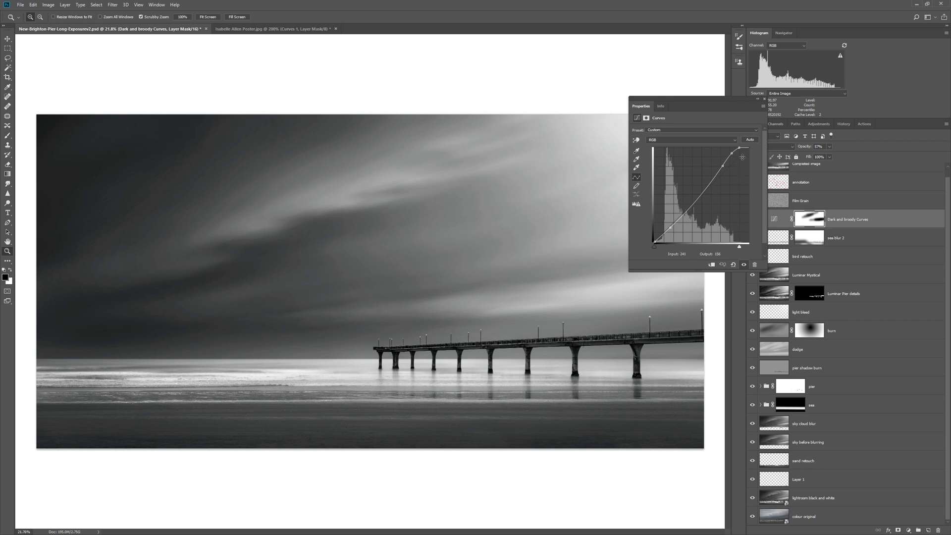
mouse_move(738, 246)
left_mouse_down()
mouse_move(753, 248)
mouse_move(742, 250)
left_mouse_up()
left_click_drag(671, 227, 679, 236)
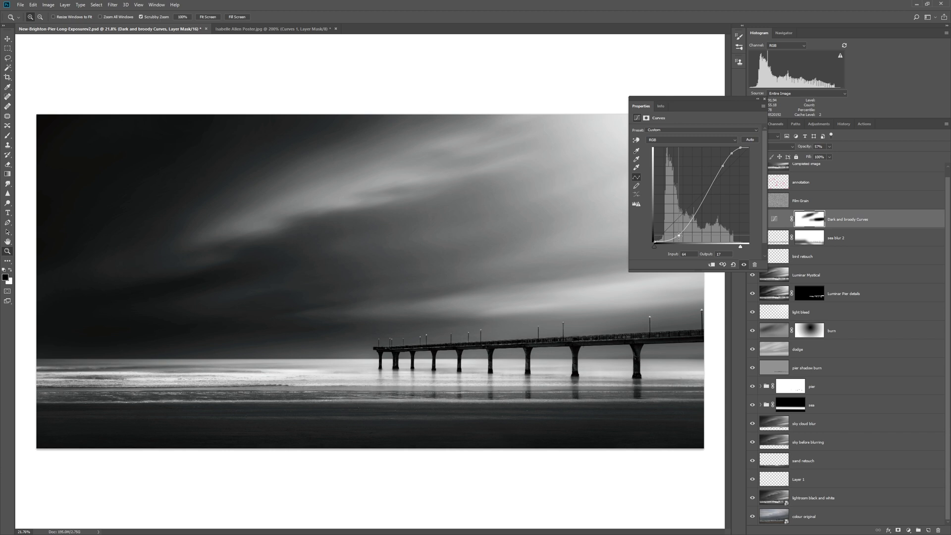
left_click_drag(679, 235, 670, 228)
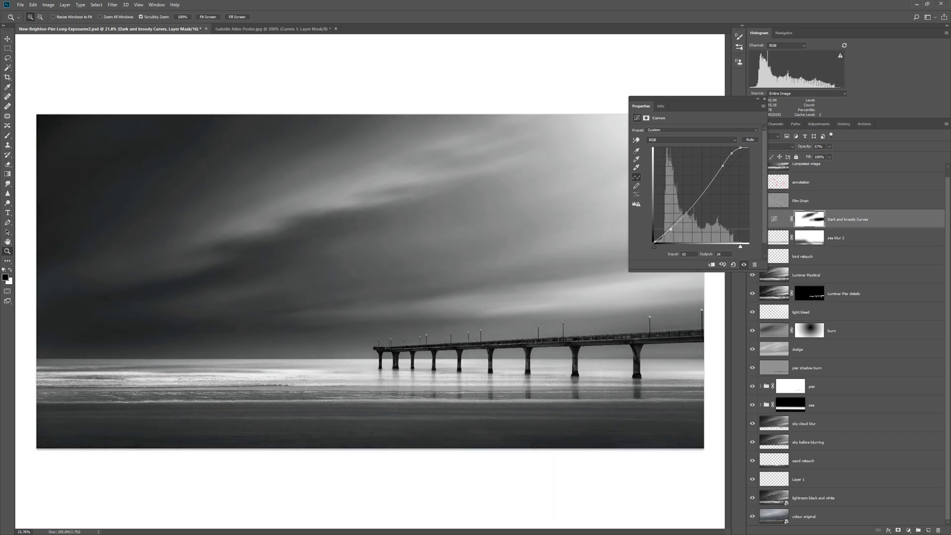
left_click(764, 99)
left_click(801, 207)
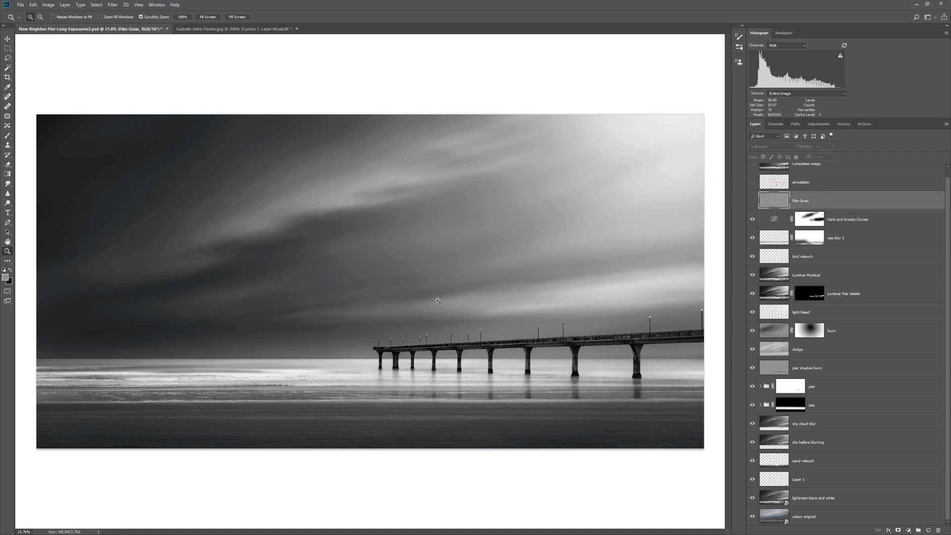
Step: Zoom to 200% on the pier's left end and switch on the Film Grain layer
left_click(394, 339)
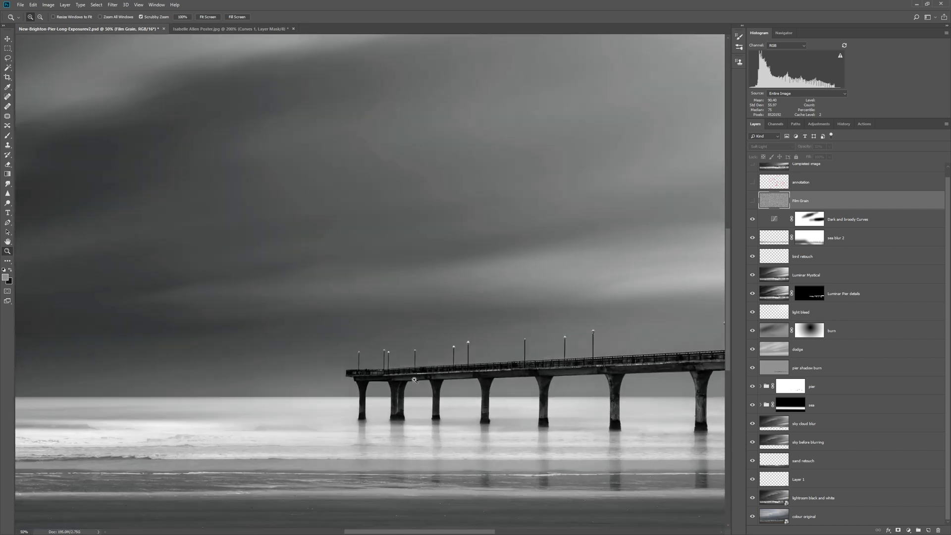
left_click(414, 379)
left_click(414, 380)
left_click_drag(414, 380, 371, 276)
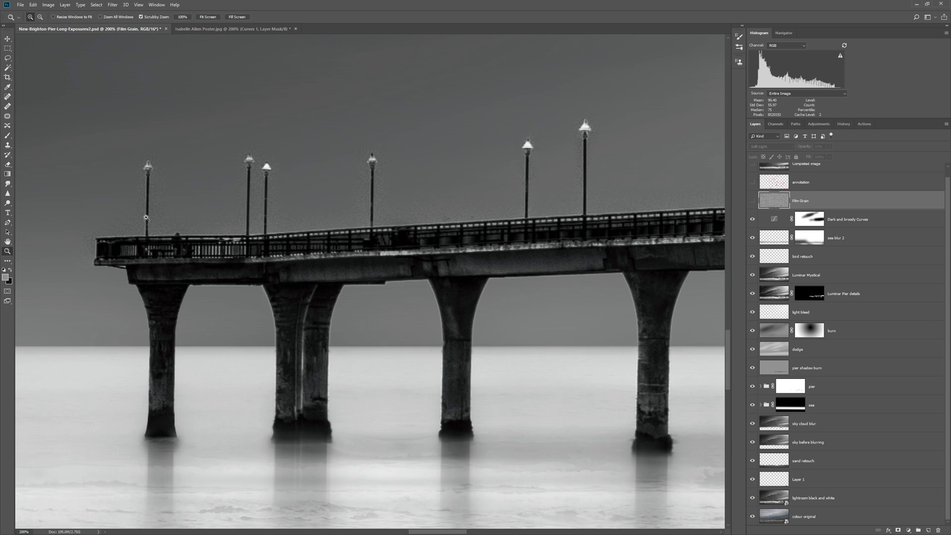
left_click(752, 201)
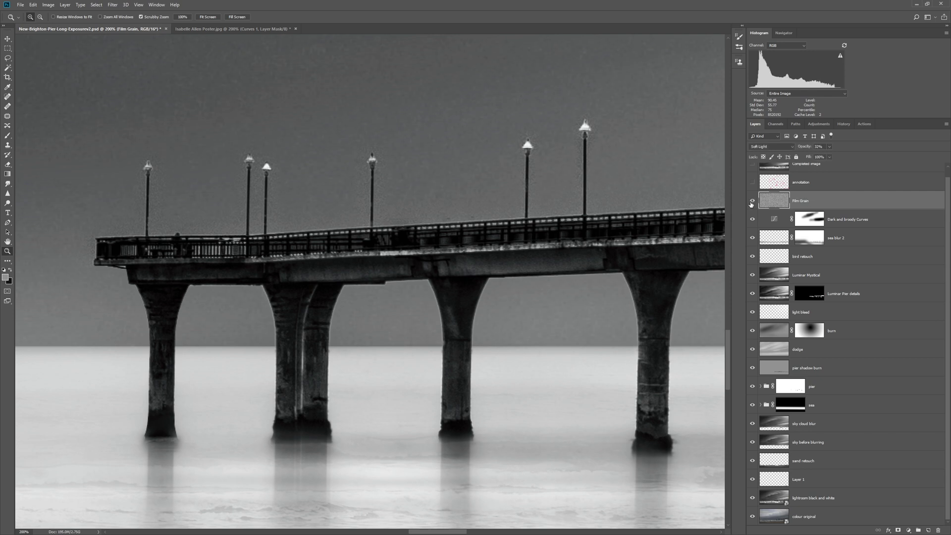
Step: Inspect the grain across the shoreline at 200%, at 50%, and on the sky at 100%
left_click_drag(285, 226, 495, 188)
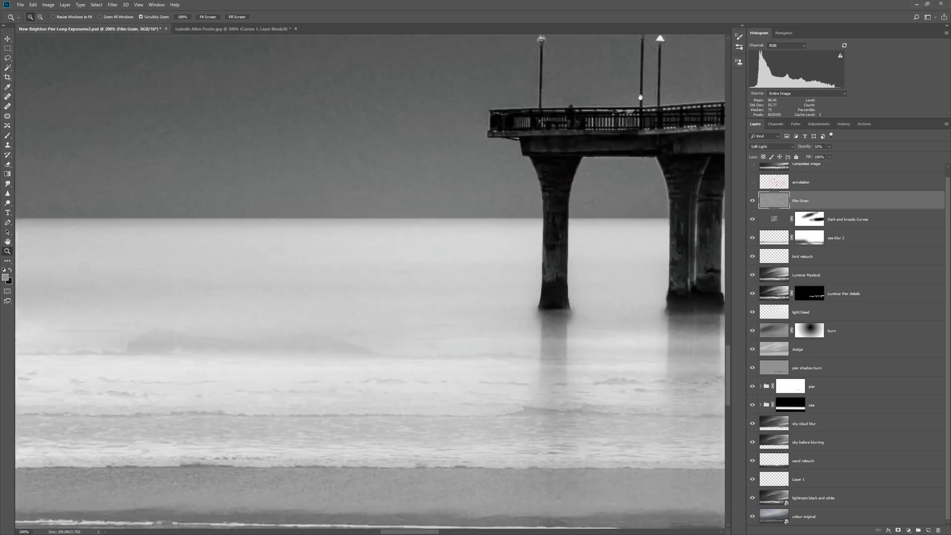
left_click_drag(275, 164, 548, 85)
left_click_drag(418, 306, 664, 322)
key("ctrl+minus")
key("ctrl+minus")
key("ctrl+minus")
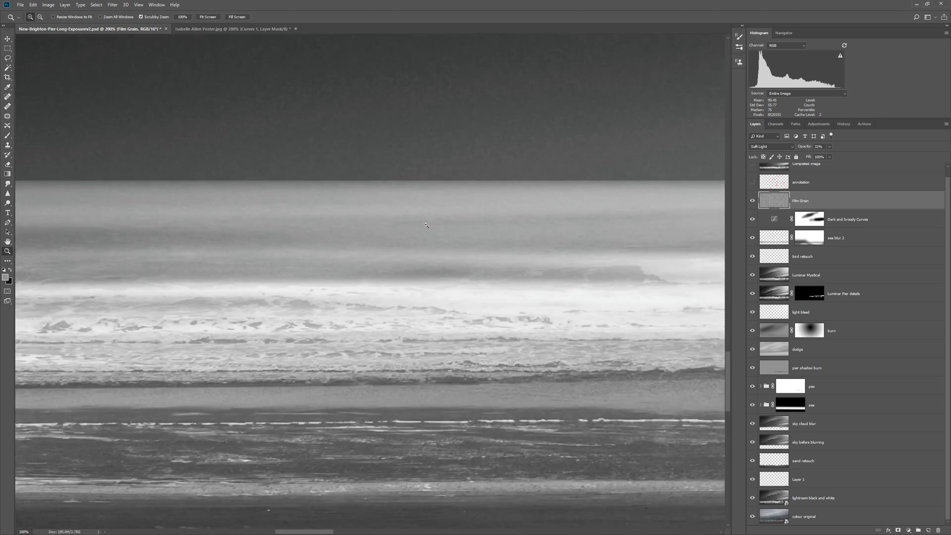
left_click_drag(520, 169, 659, 334)
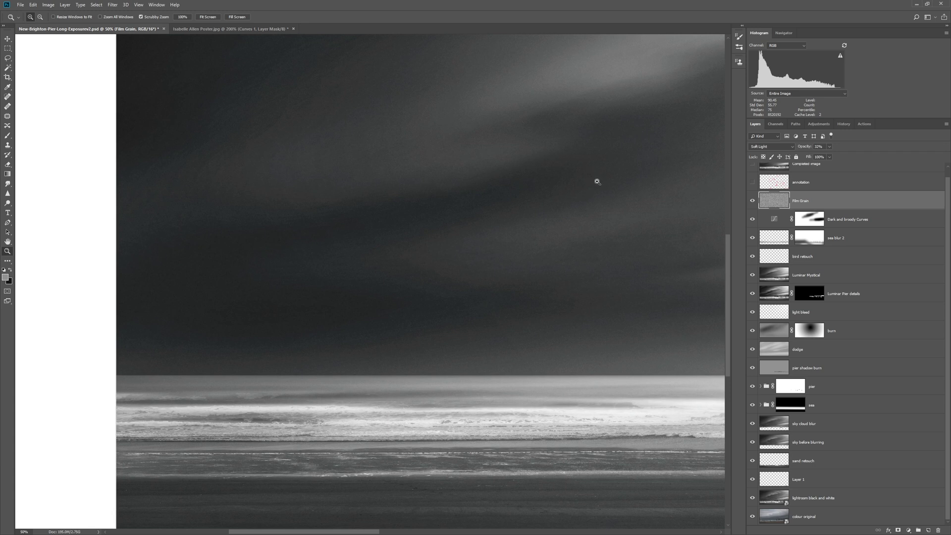
left_click_drag(594, 180, 507, 307)
double_click(520, 185)
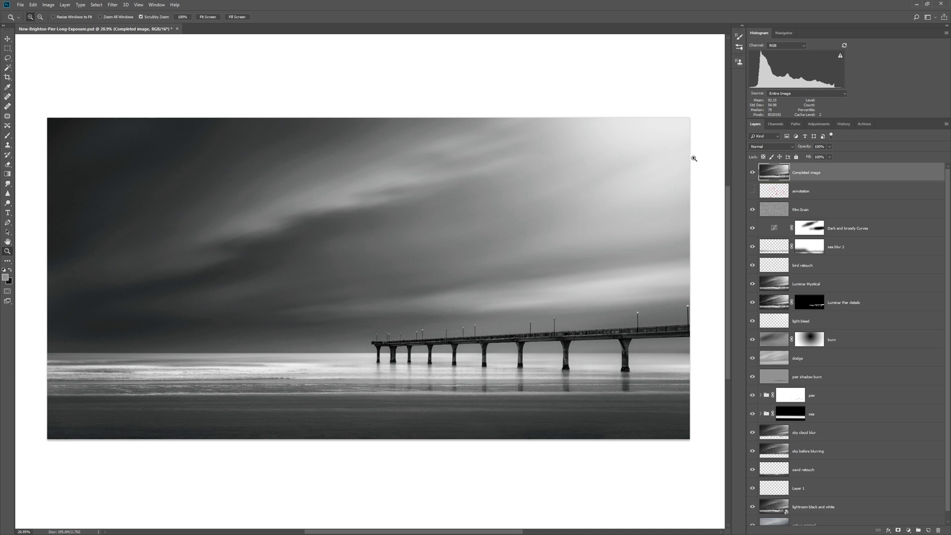
Step: Display the finished black-and-white pier seascape in full-screen mode
key("f")
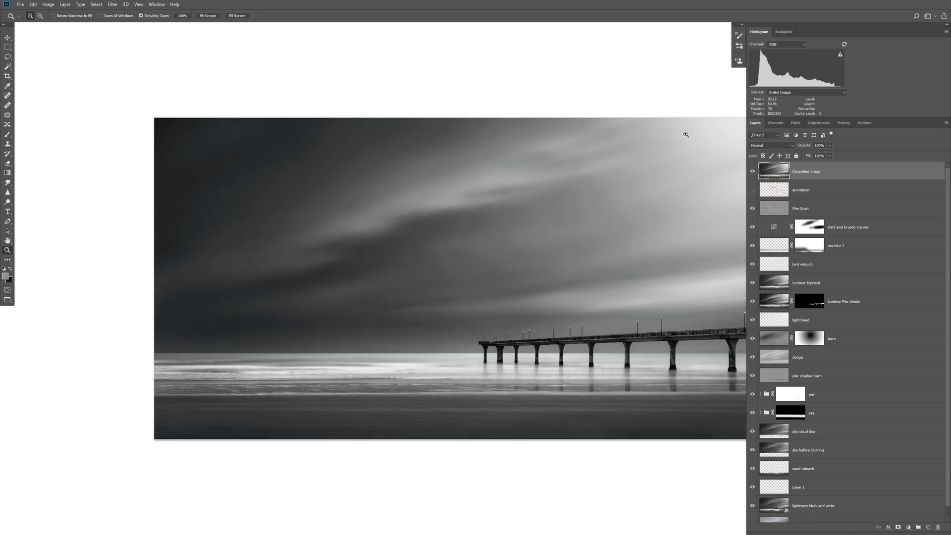